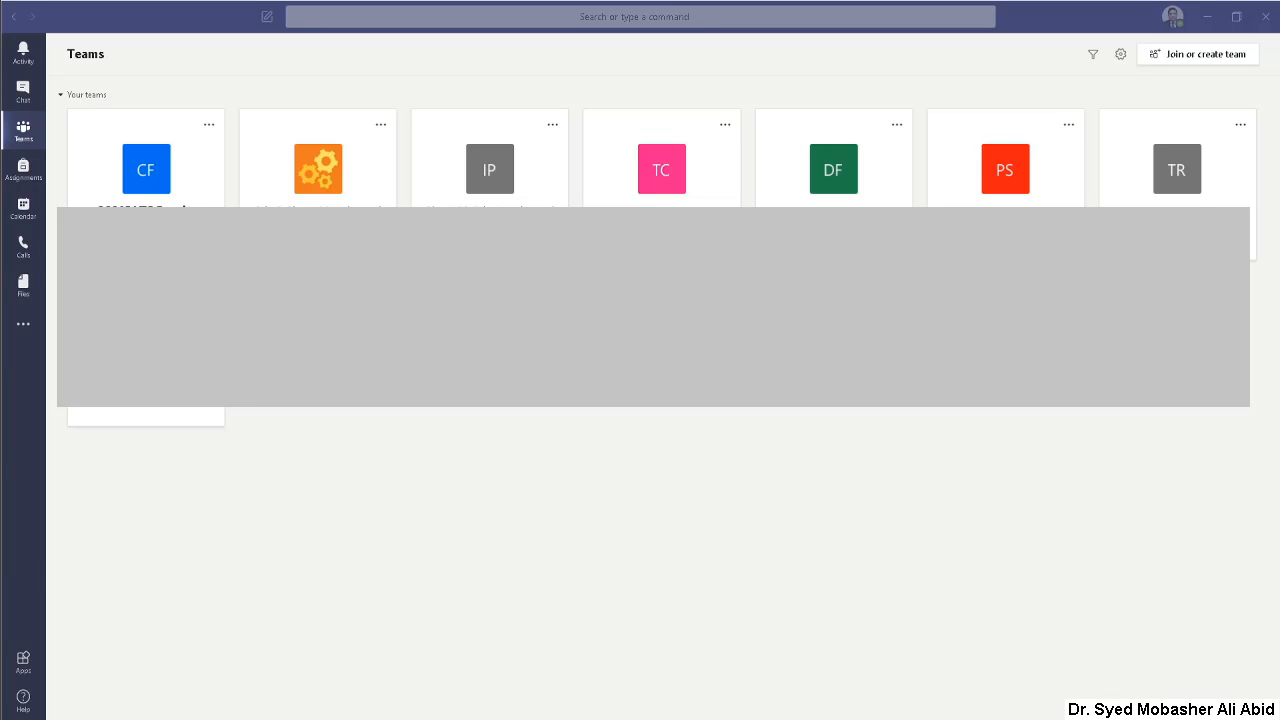
Step: Open the Test Class team
click(328, 463)
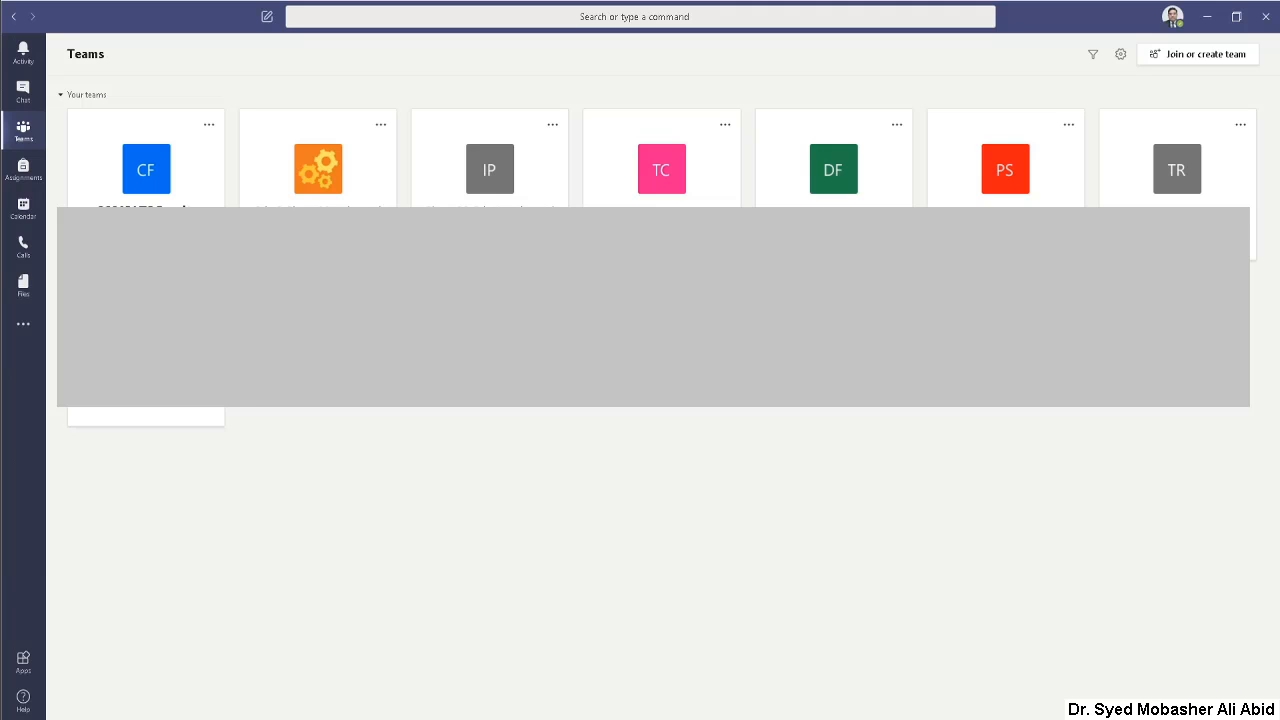
click(665, 190)
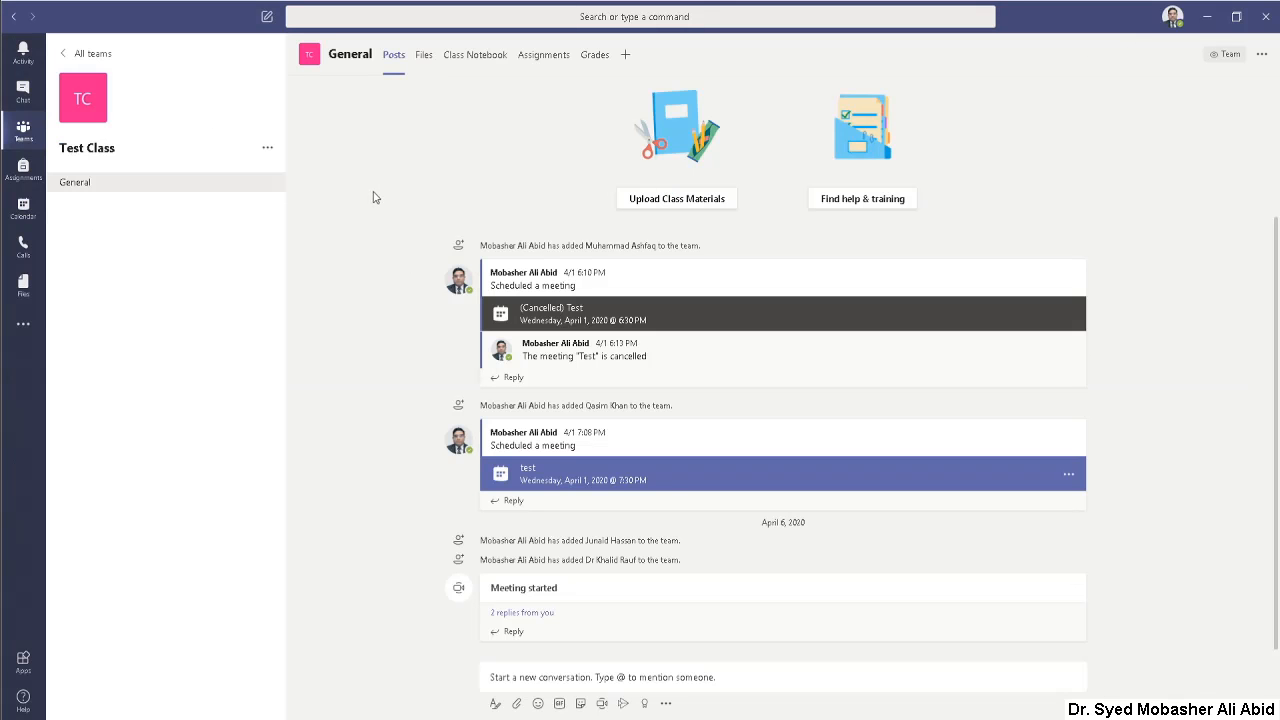
click(267, 148)
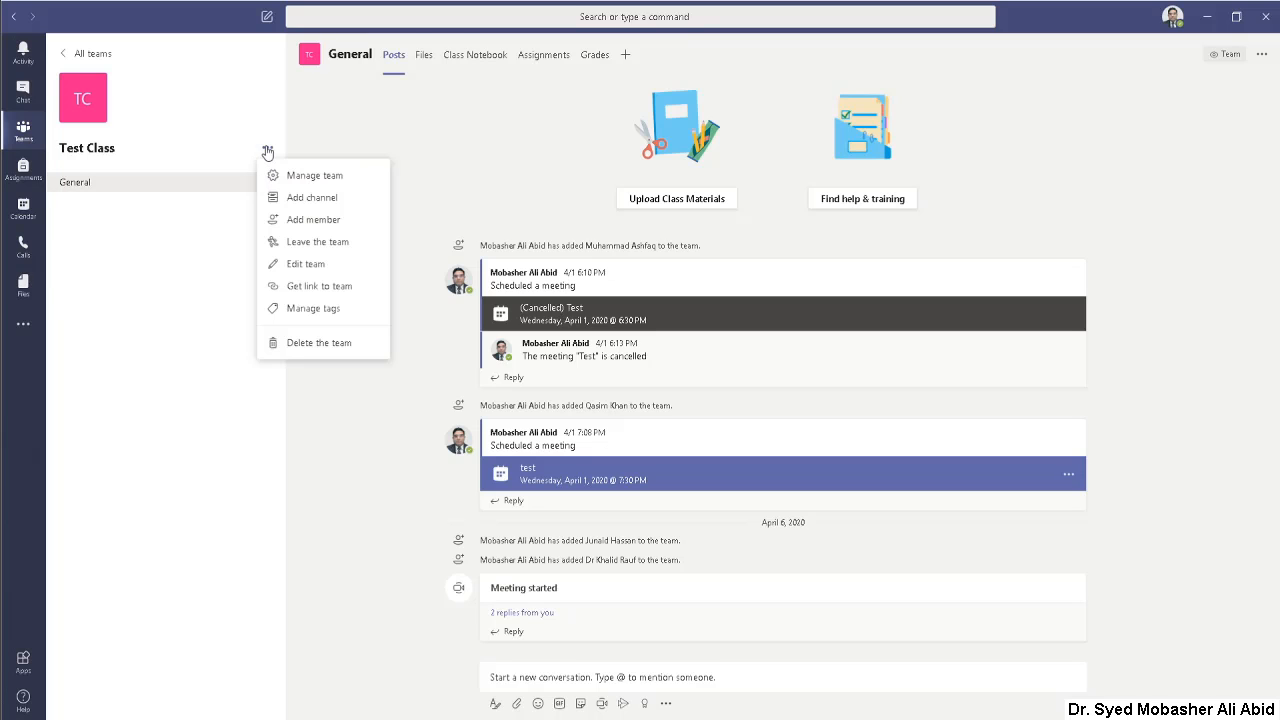
click(298, 266)
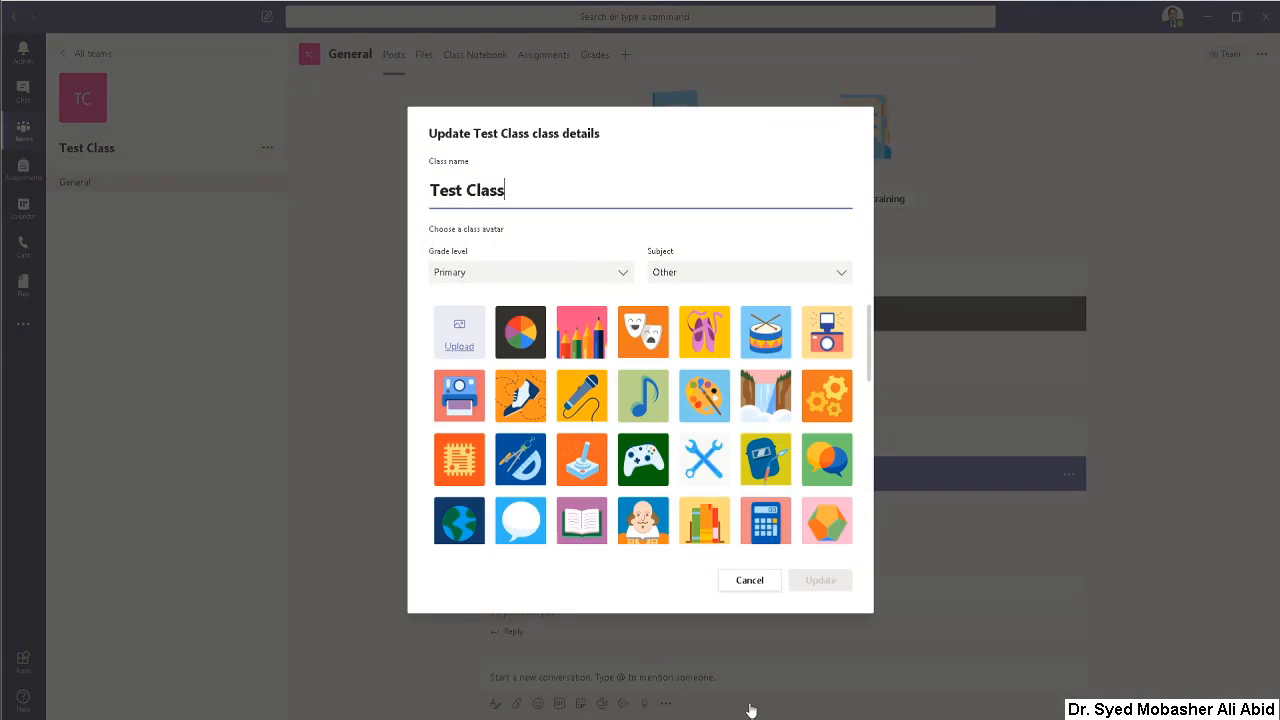
click(752, 582)
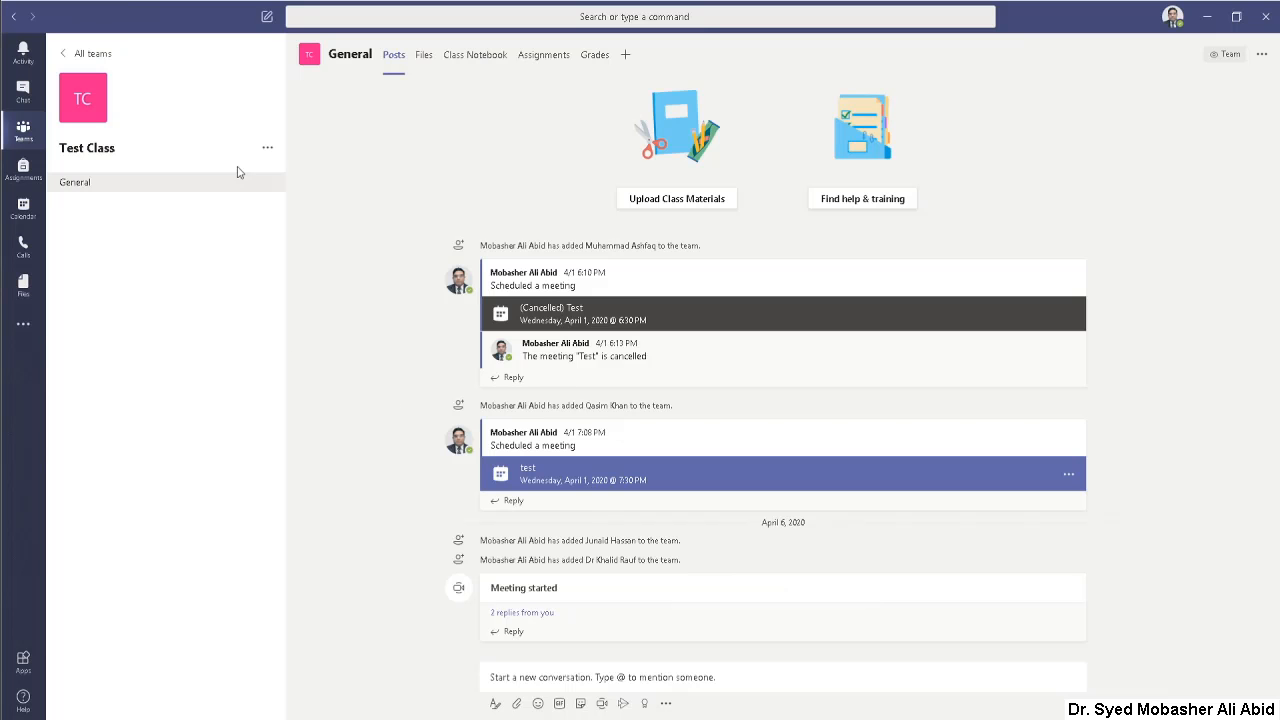
Step: Open the management settings of the Test Class team and review its theme, member permissions and guest permissions
click(267, 148)
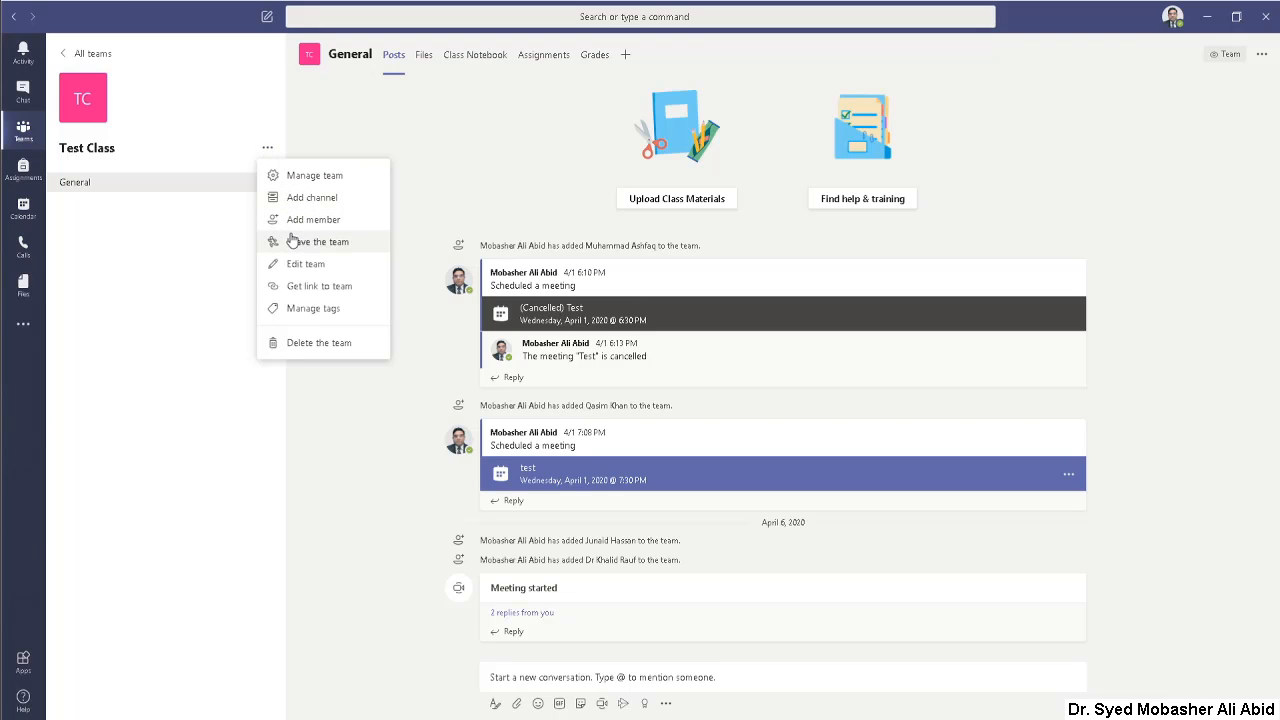
click(311, 176)
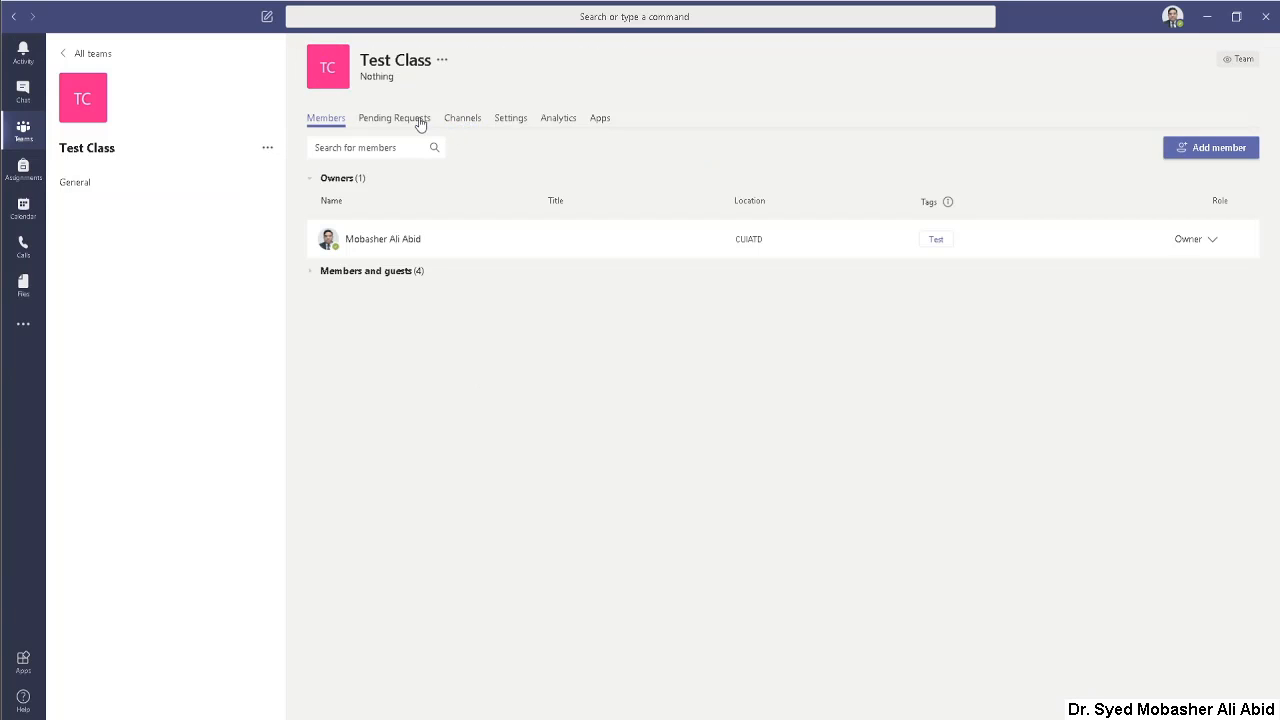
click(510, 120)
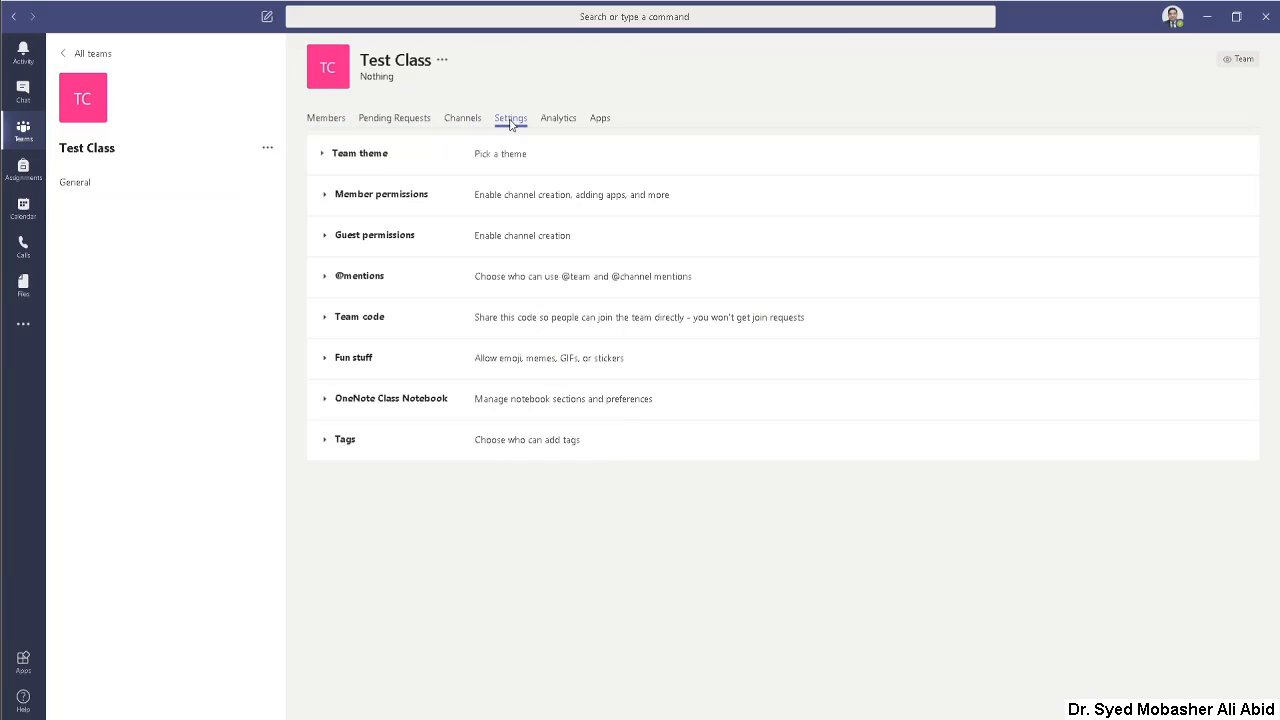
click(354, 158)
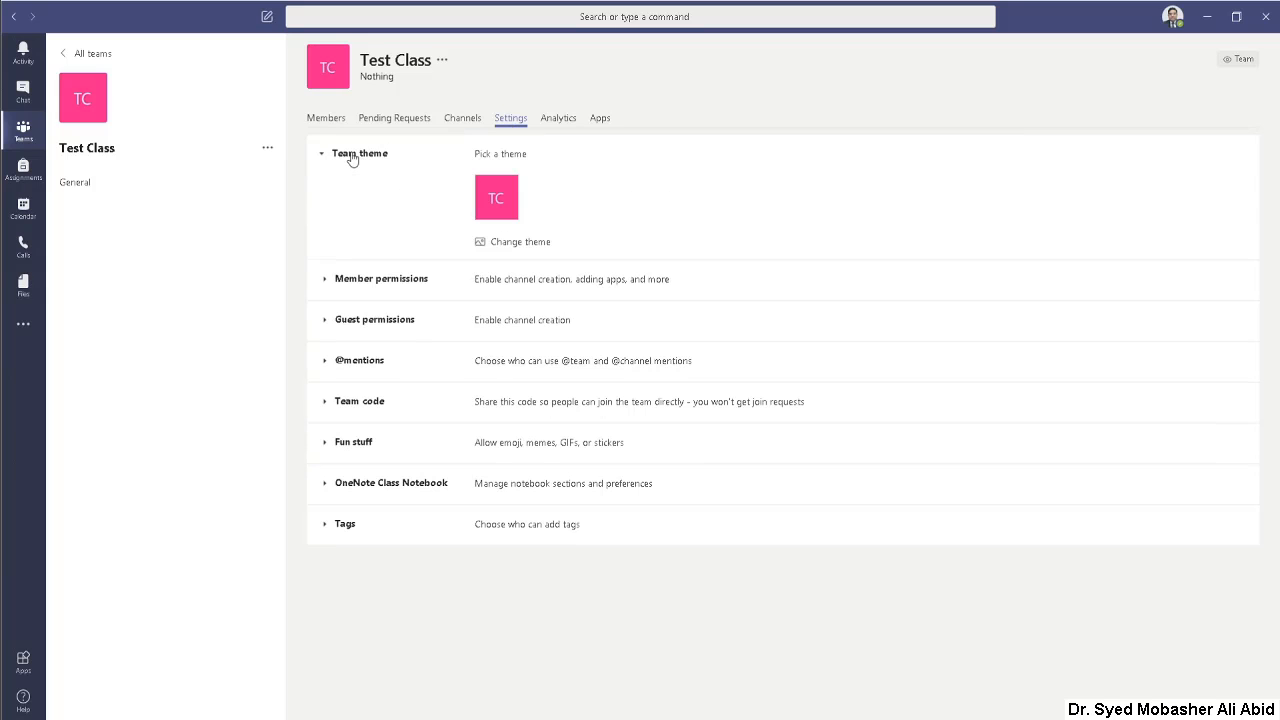
click(366, 285)
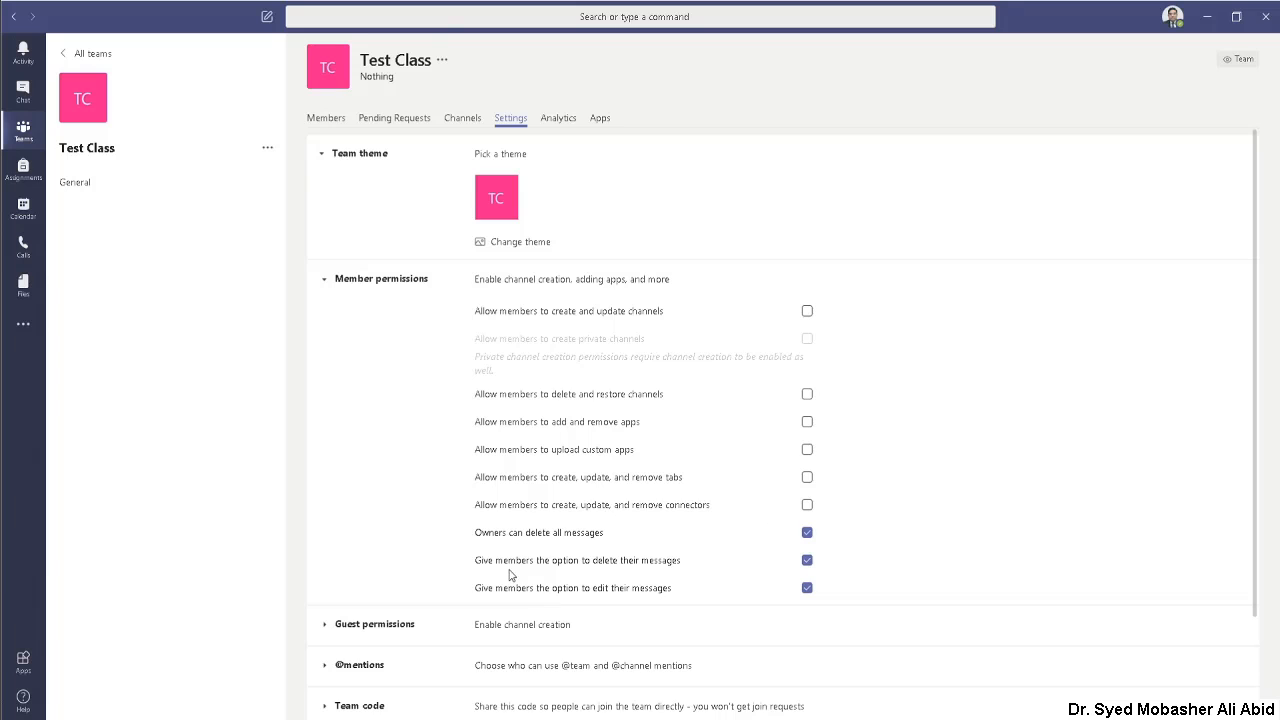
scroll(545, 530, down, 3)
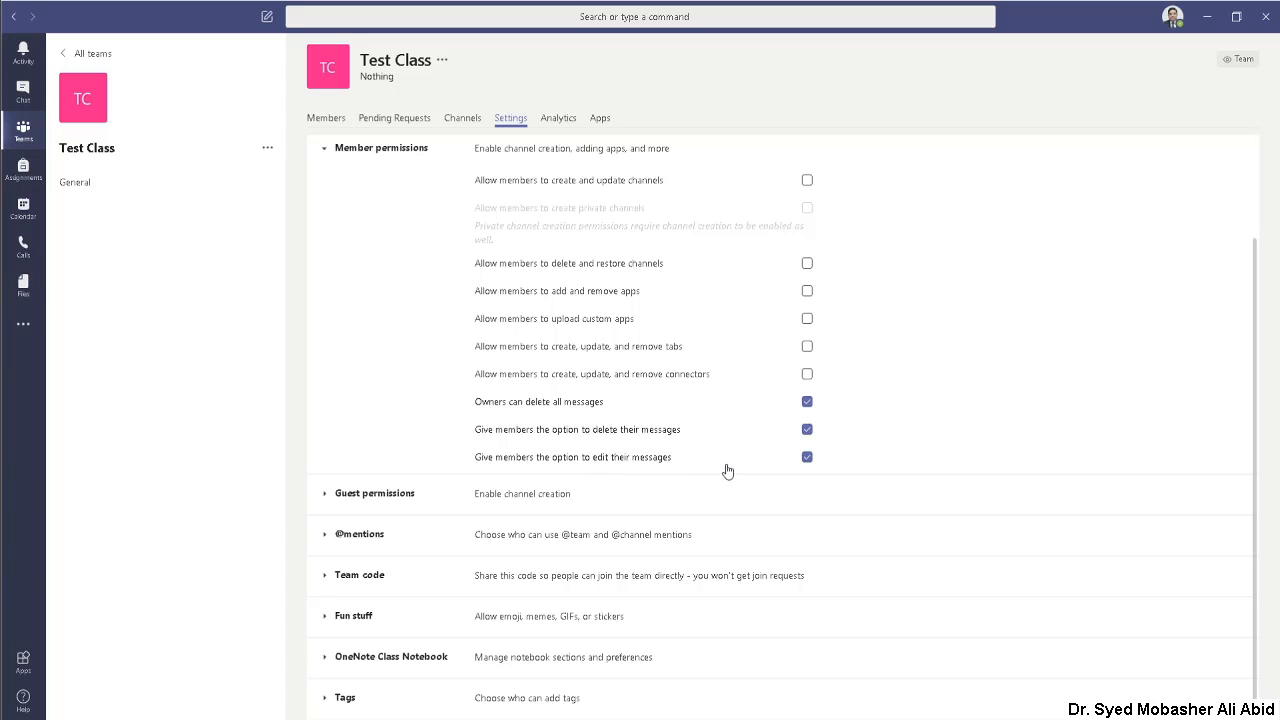
scroll(830, 405, up, 3)
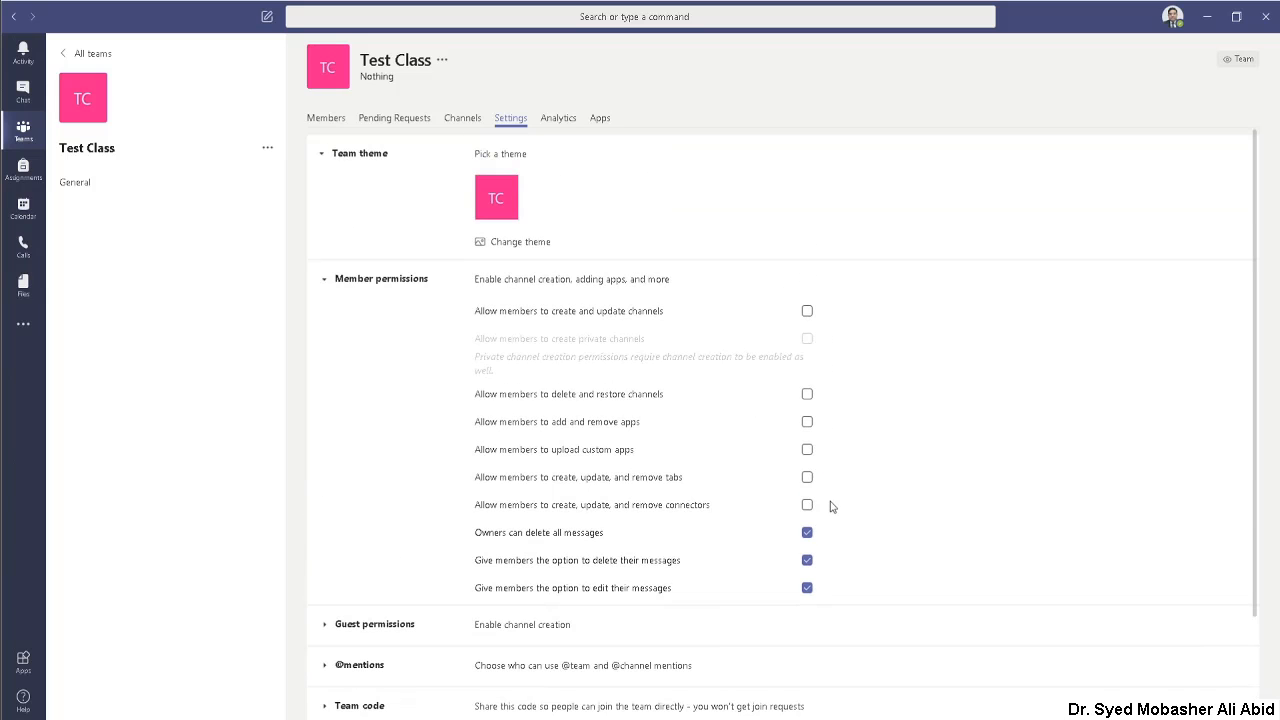
scroll(825, 580, down, 3)
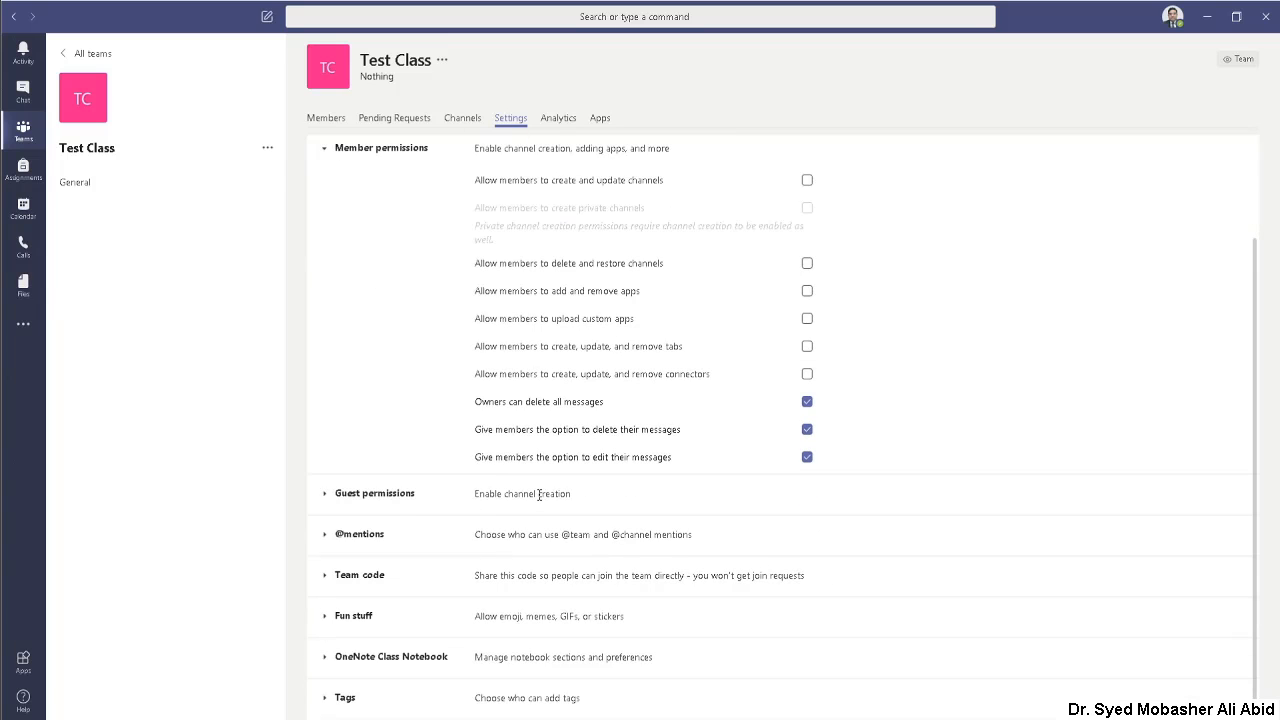
click(386, 497)
scroll(502, 514, down, 2)
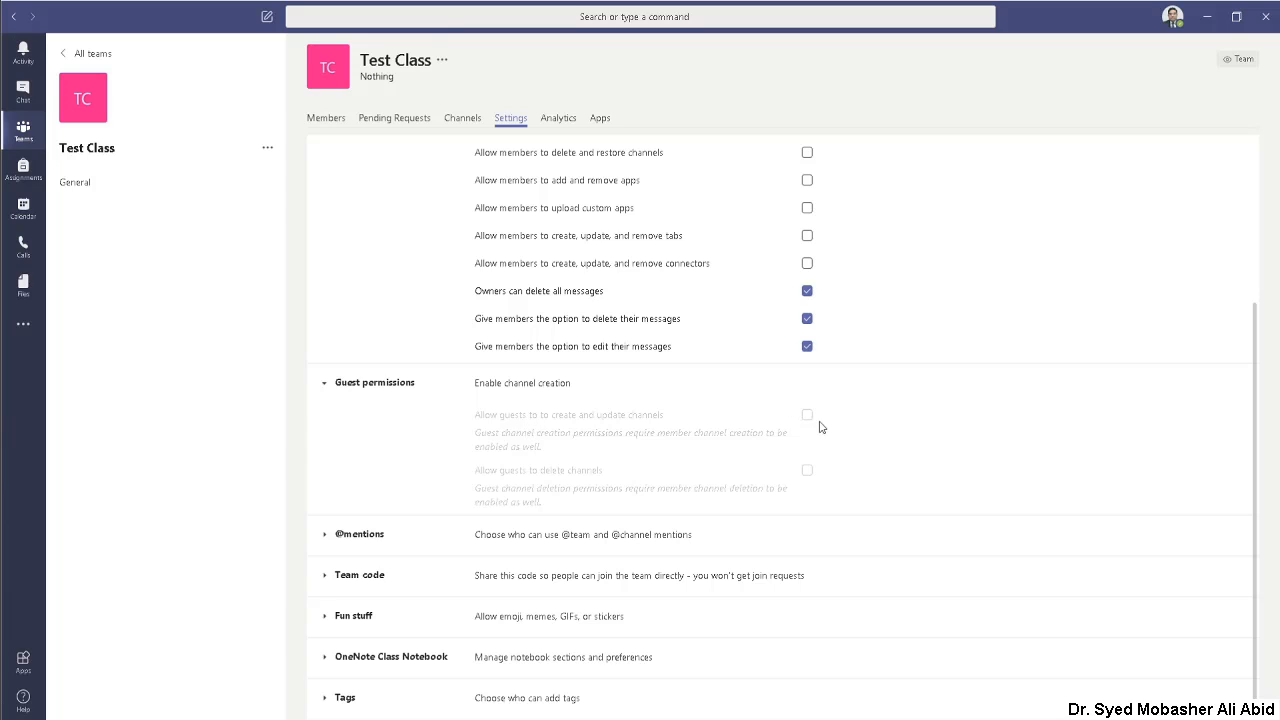
click(357, 533)
scroll(513, 494, down, 1)
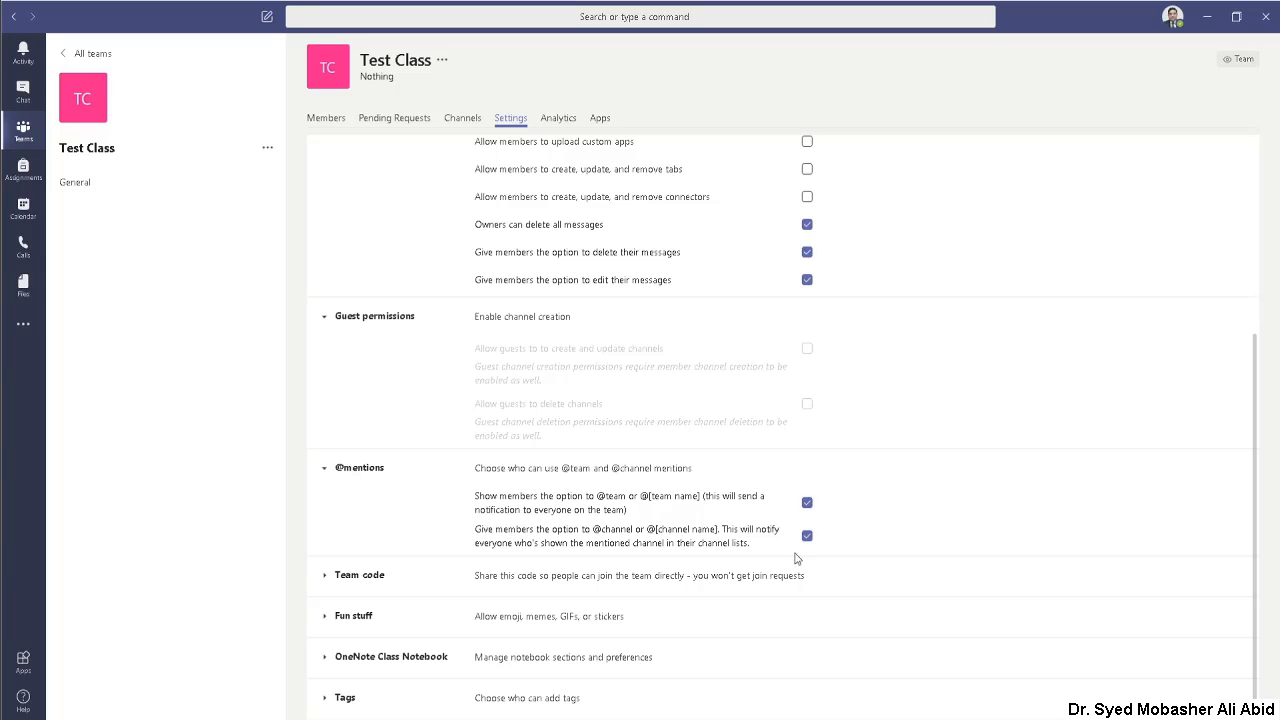
click(807, 504)
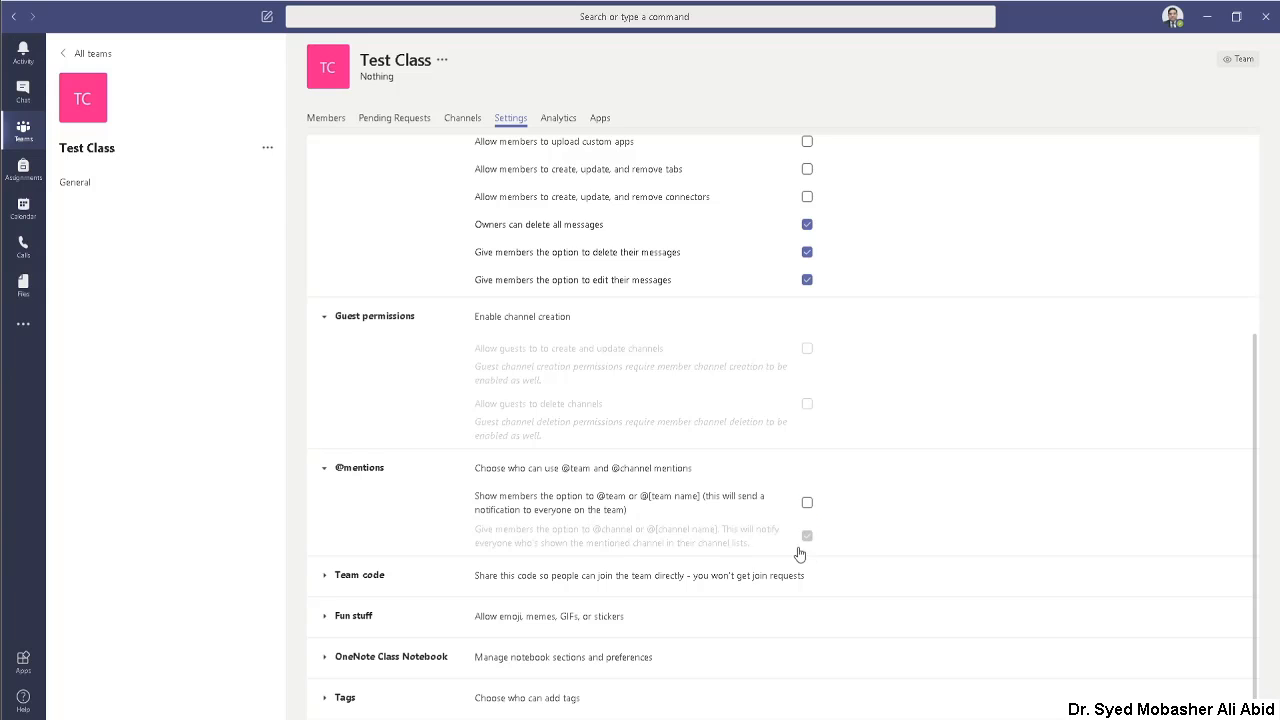
click(807, 536)
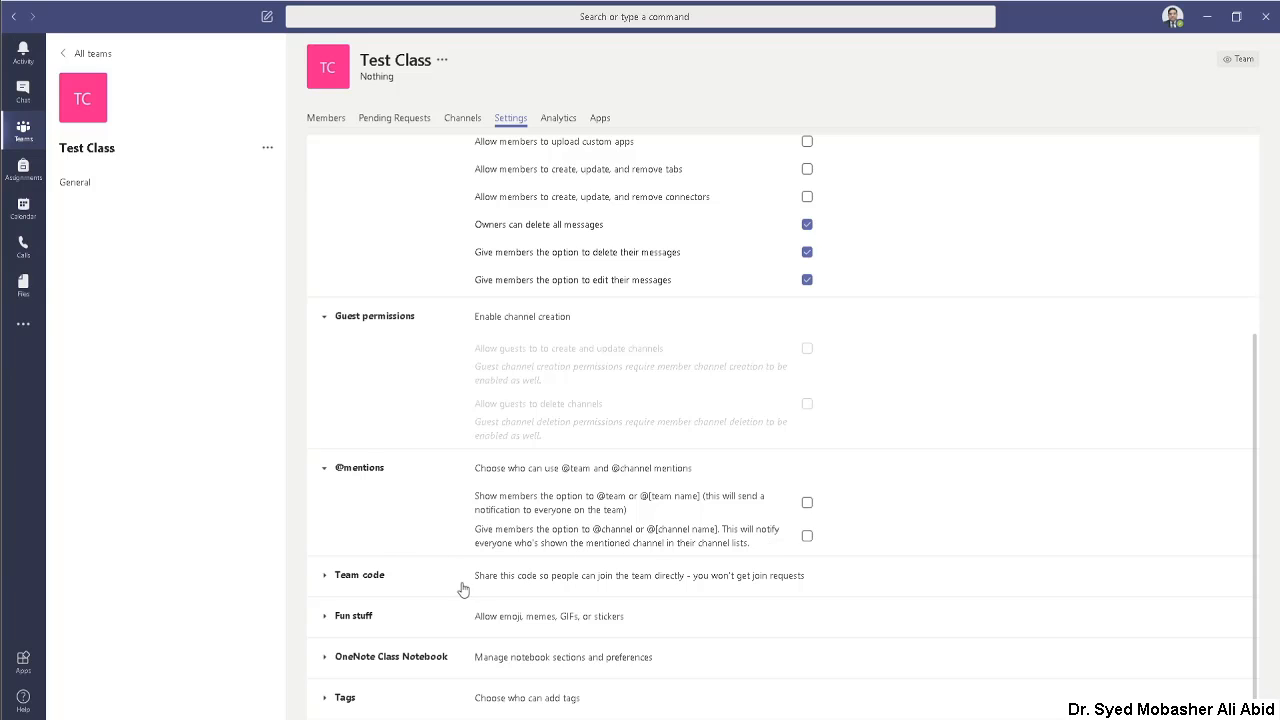
Step: Expand the team code settings, and disable Giphy as well as stickers and memes in the Fun stuff settings
click(366, 580)
scroll(366, 580, down, 1)
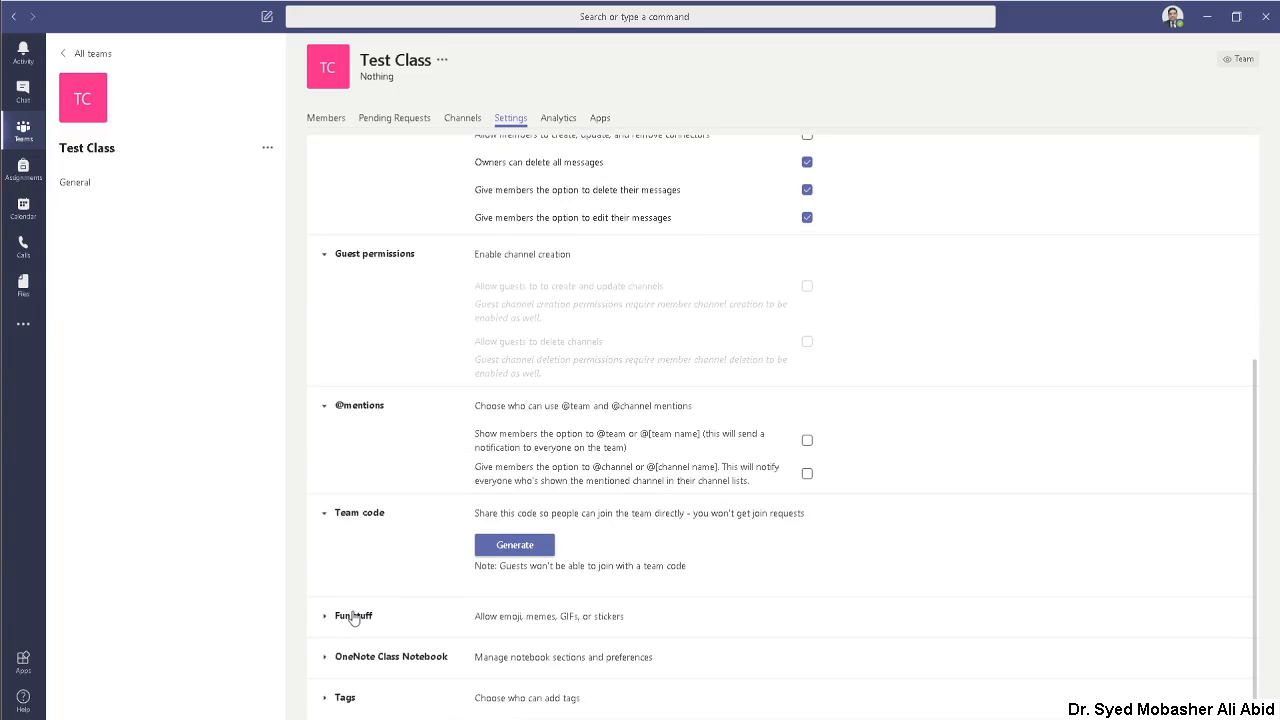
click(352, 616)
scroll(470, 555, down, 3)
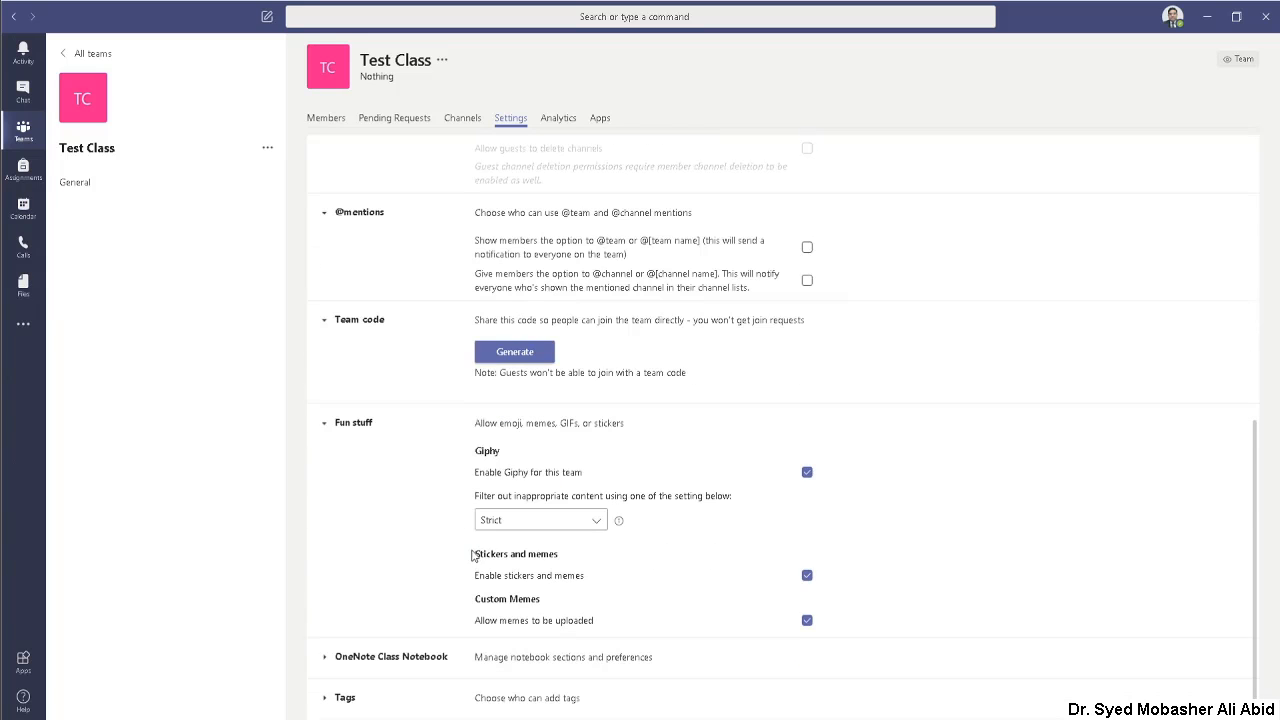
click(809, 473)
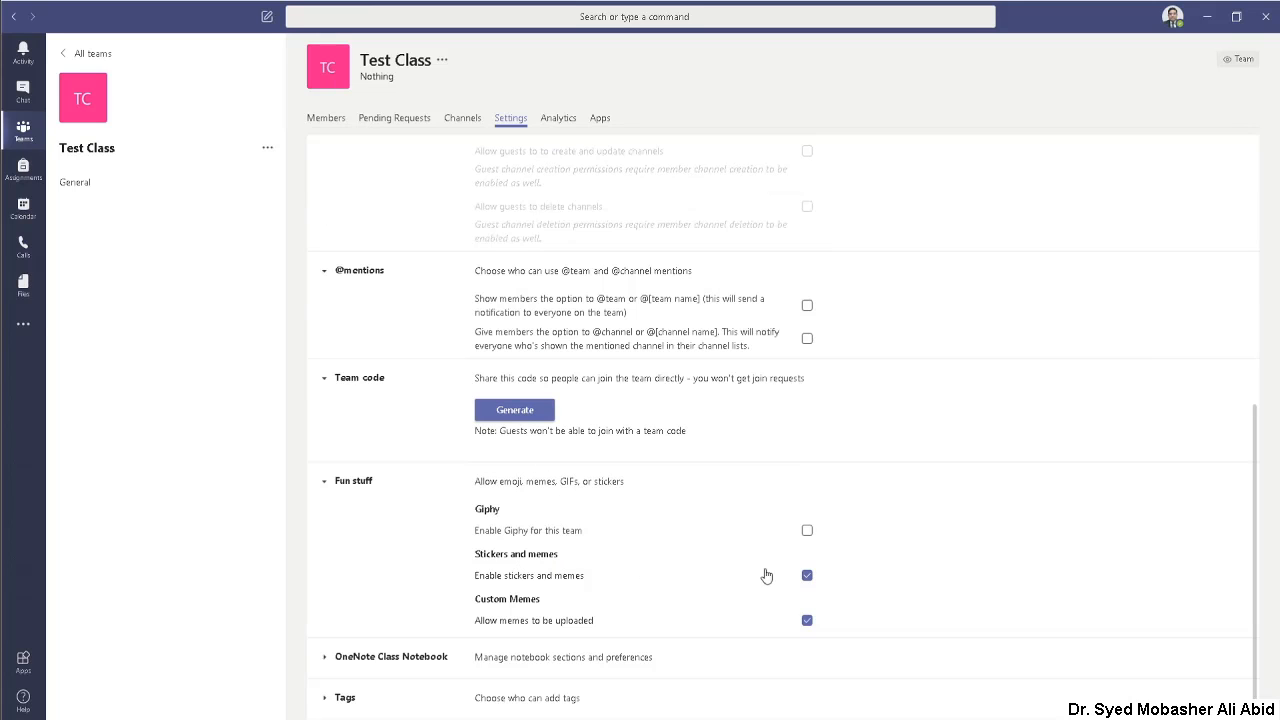
click(808, 577)
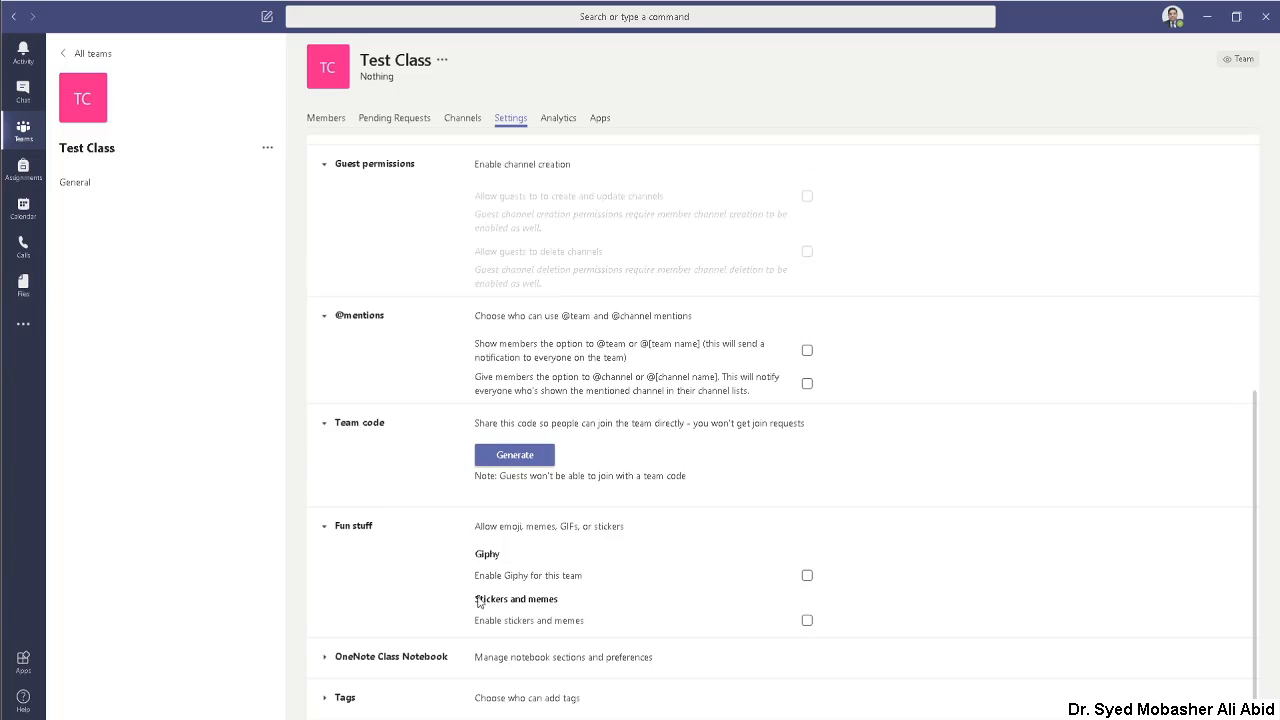
Step: Review the OneNote Class Notebook settings and who can add tags
click(358, 660)
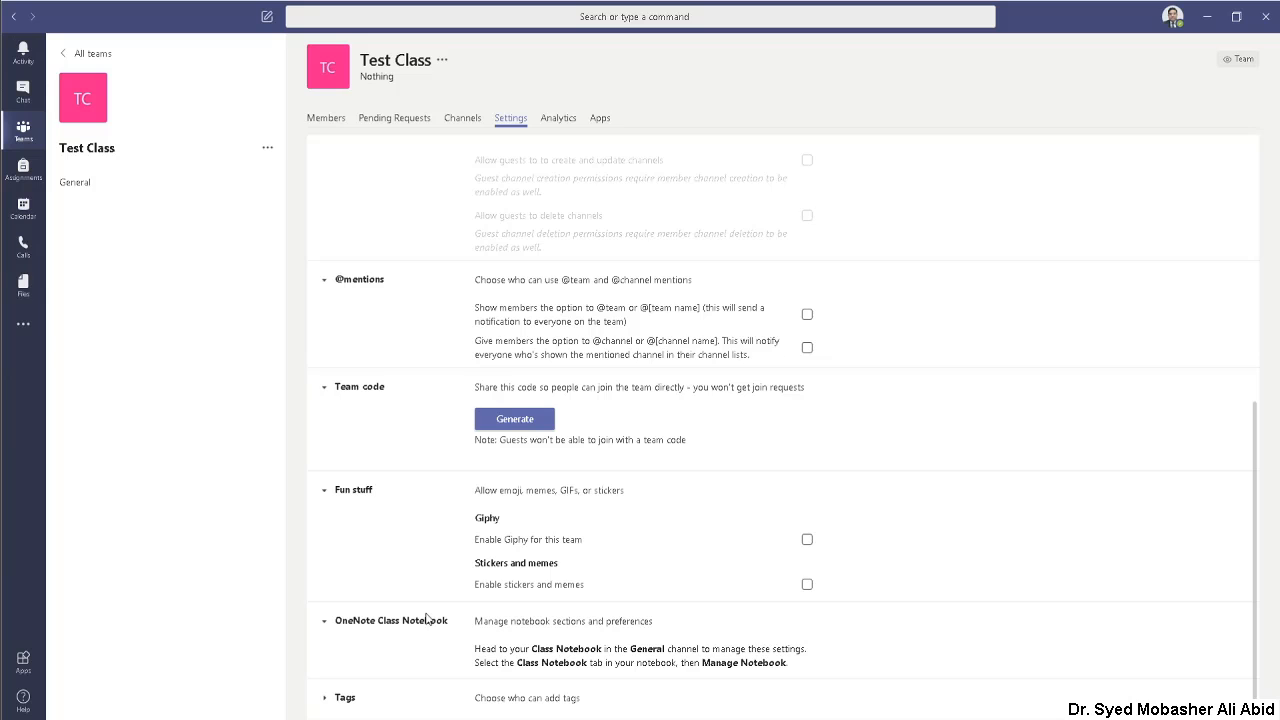
click(345, 698)
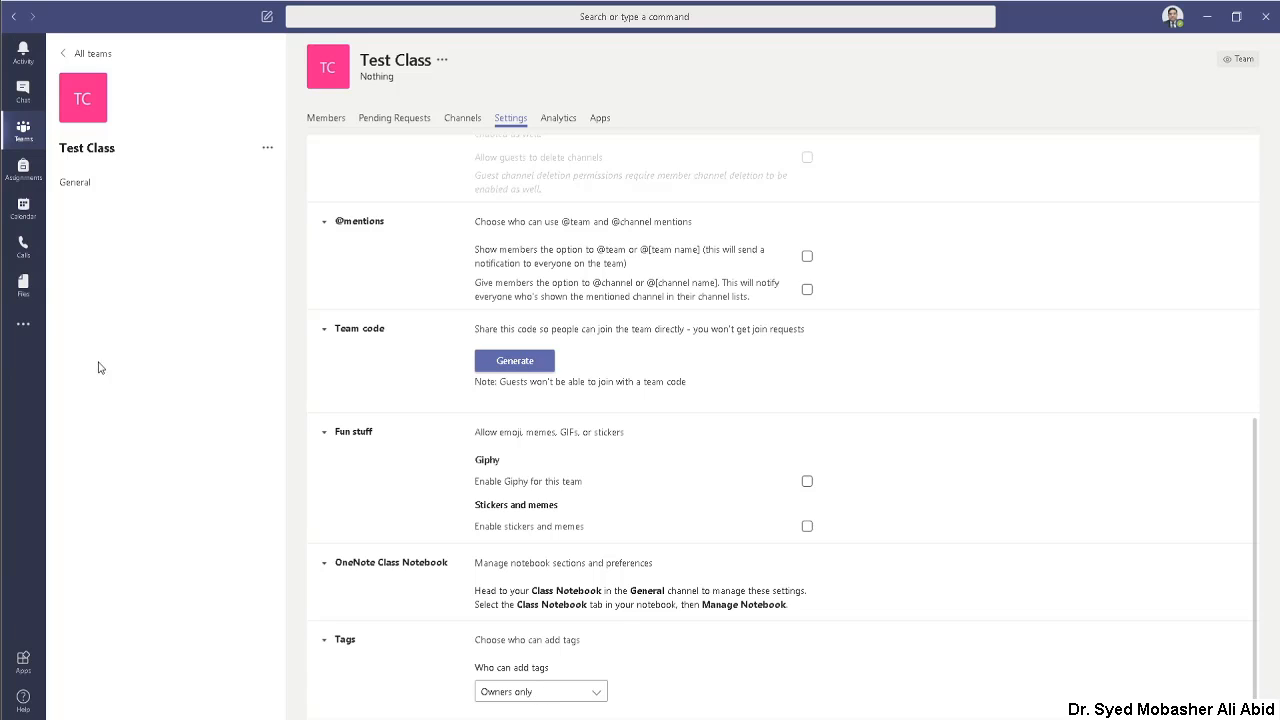
Step: Start a new meeting from the calendar in the 6:00 PM slot on Tuesday, June 16, 2020
click(21, 212)
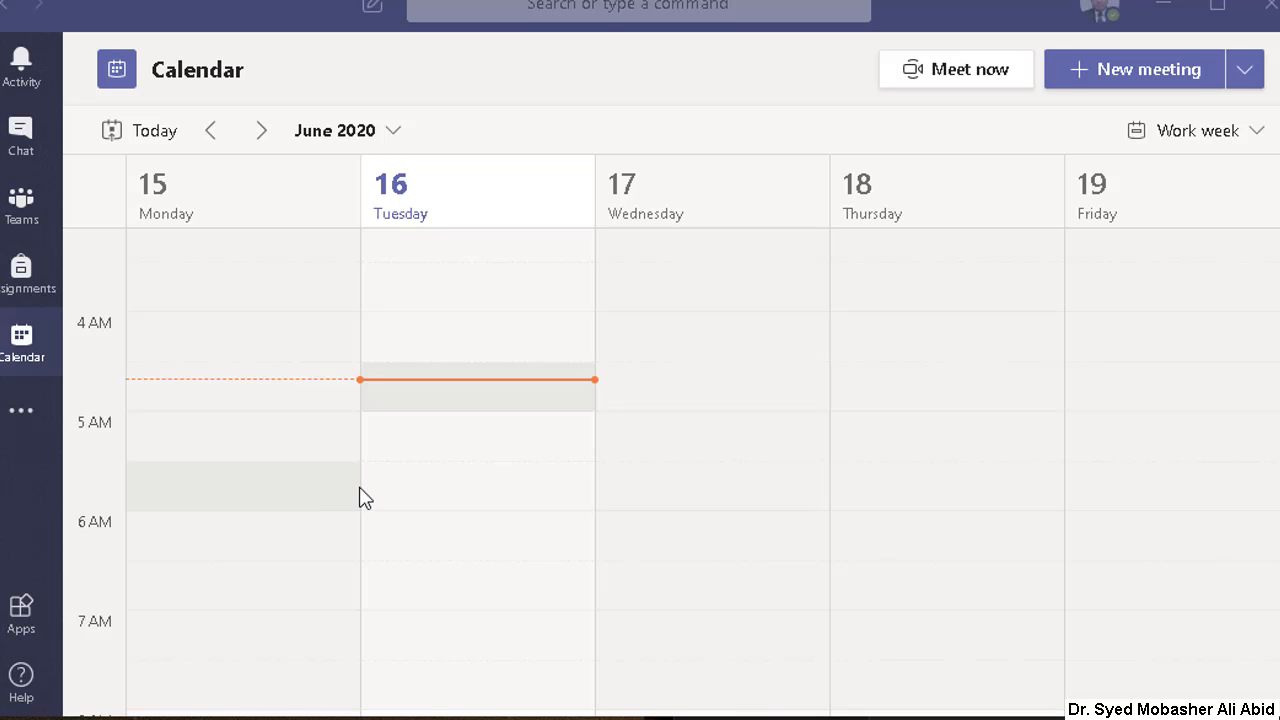
click(20, 343)
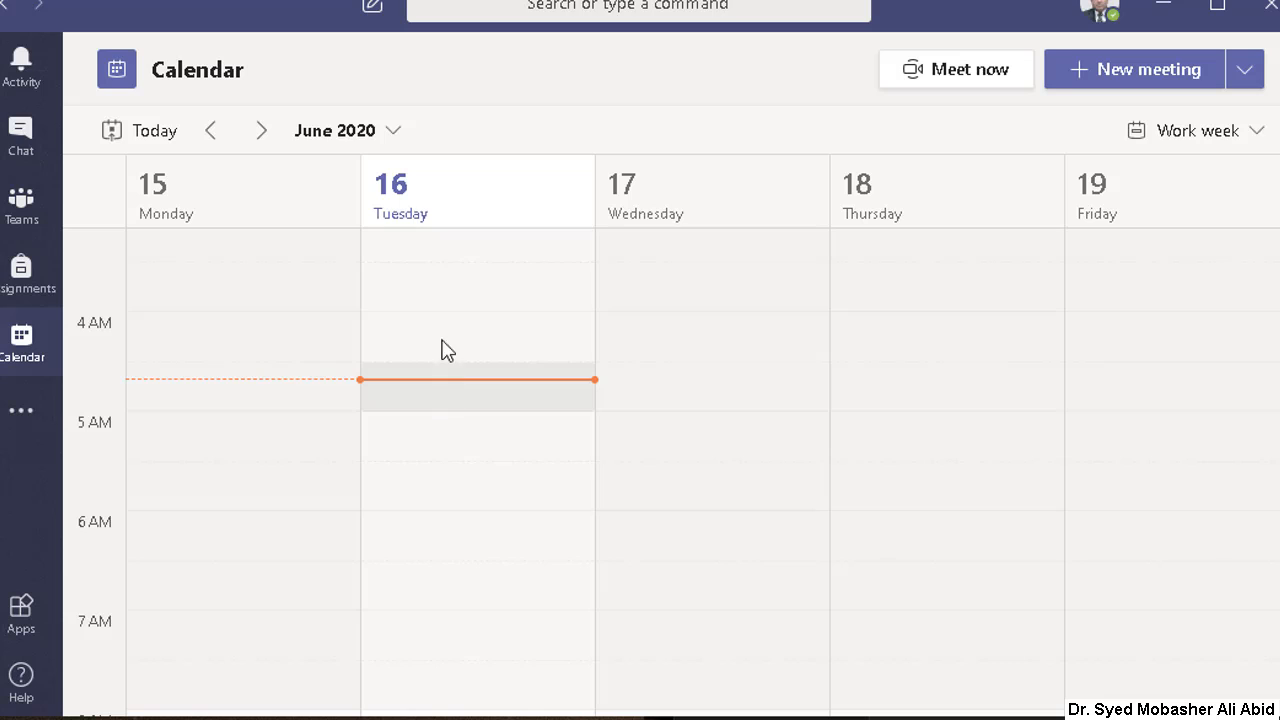
scroll(455, 430, up, 3)
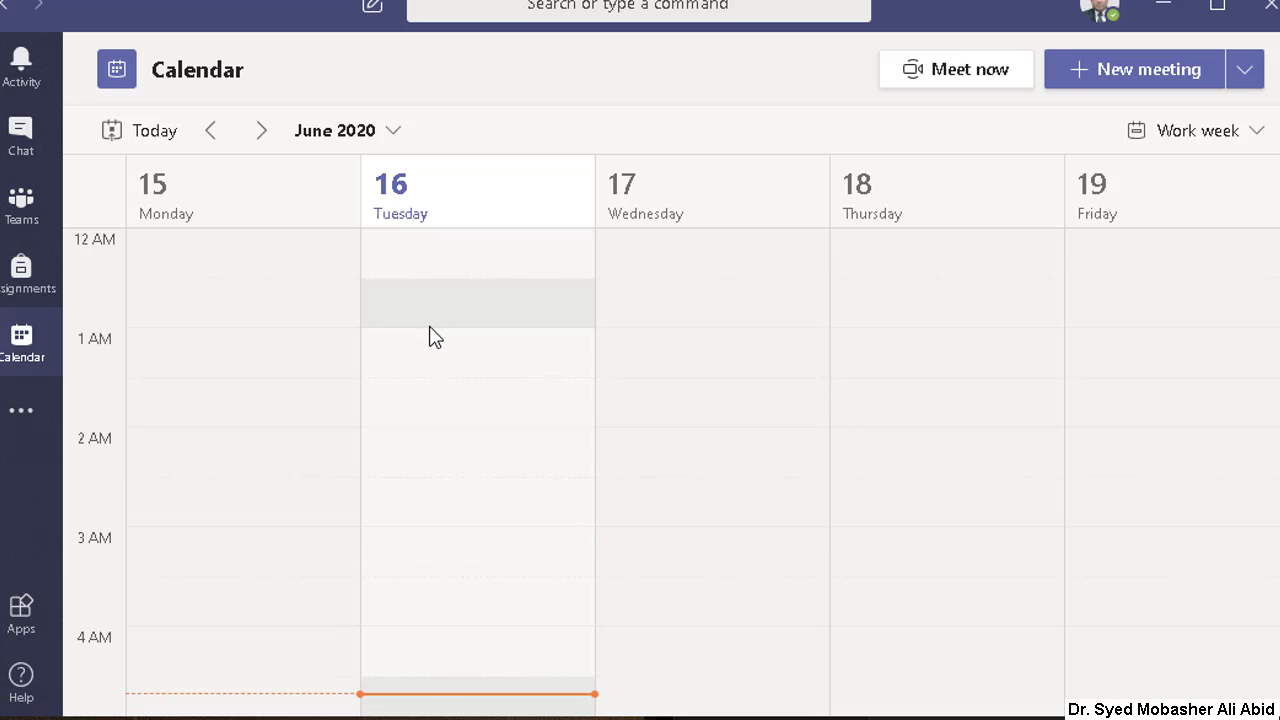
scroll(428, 333, down, 1)
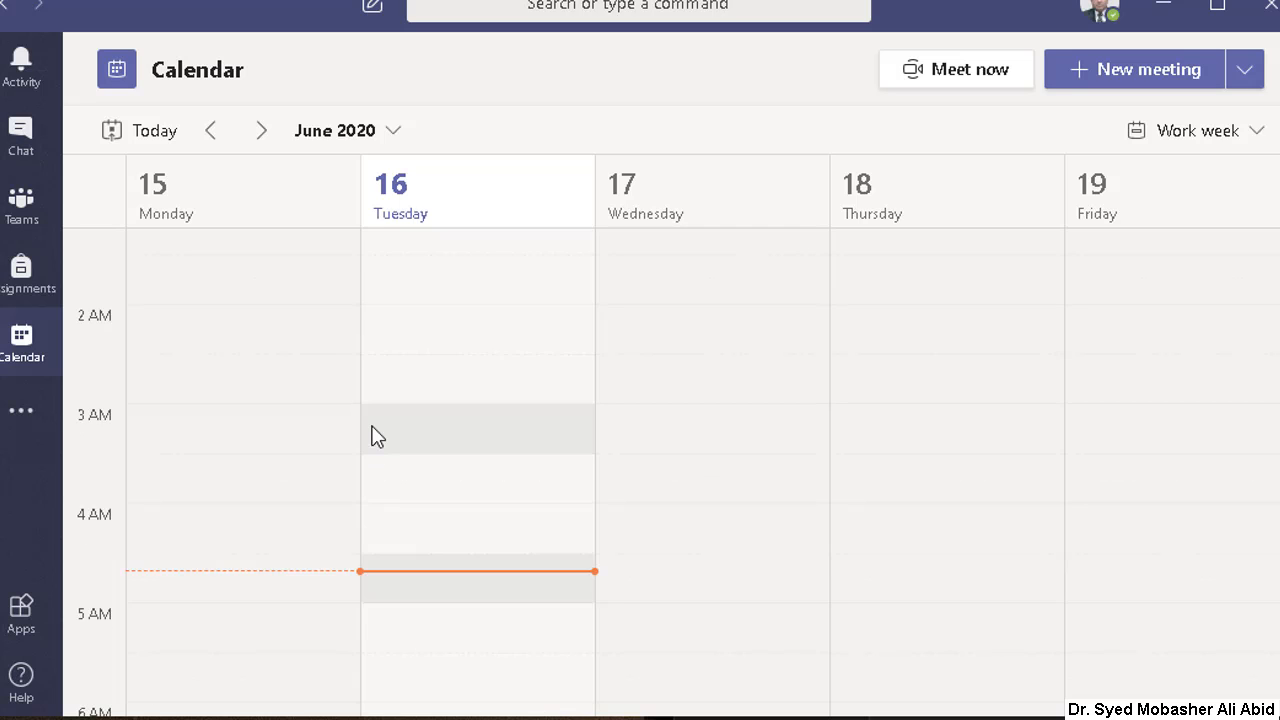
scroll(408, 425, down, 4)
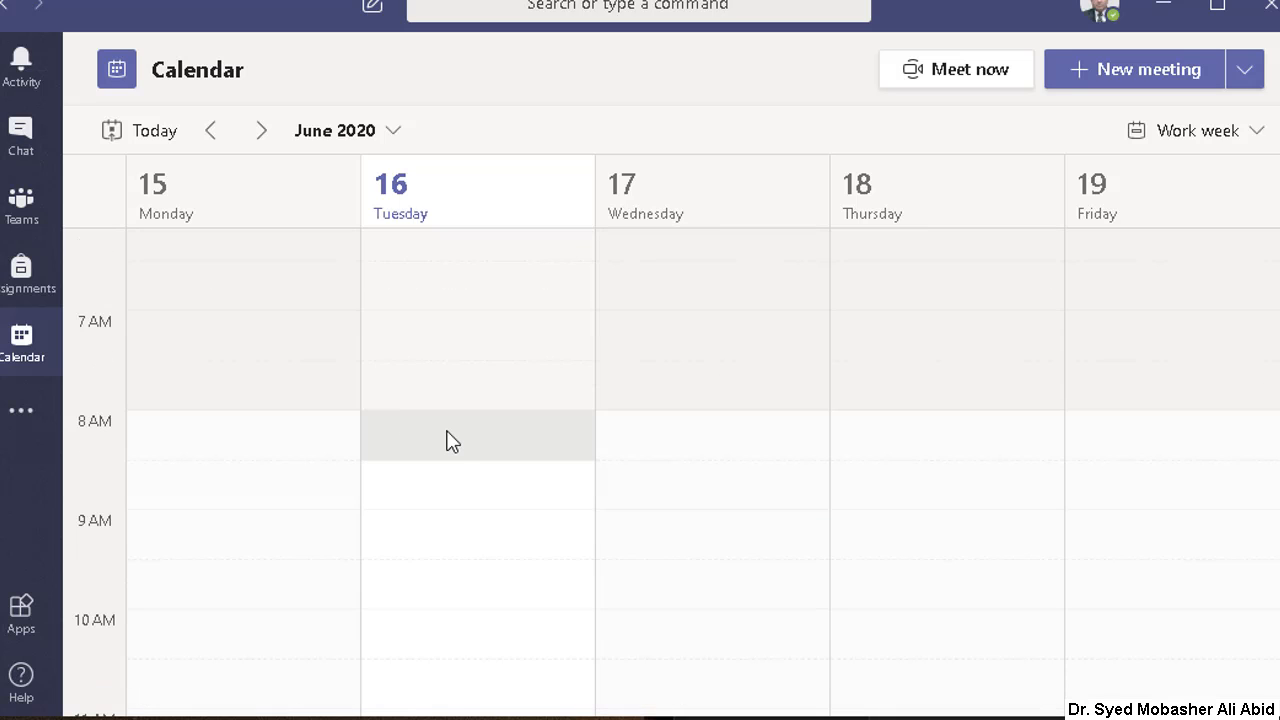
scroll(450, 441, down, 4)
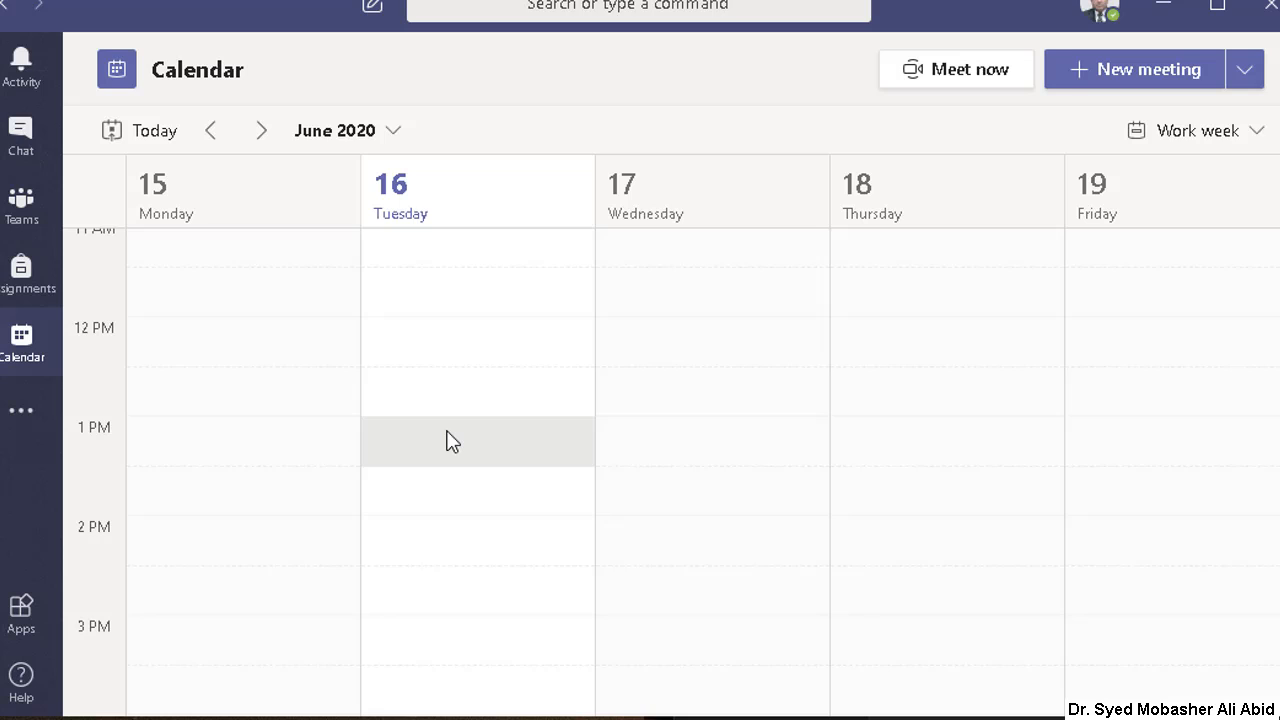
scroll(450, 441, down, 1)
scroll(450, 441, down, 2)
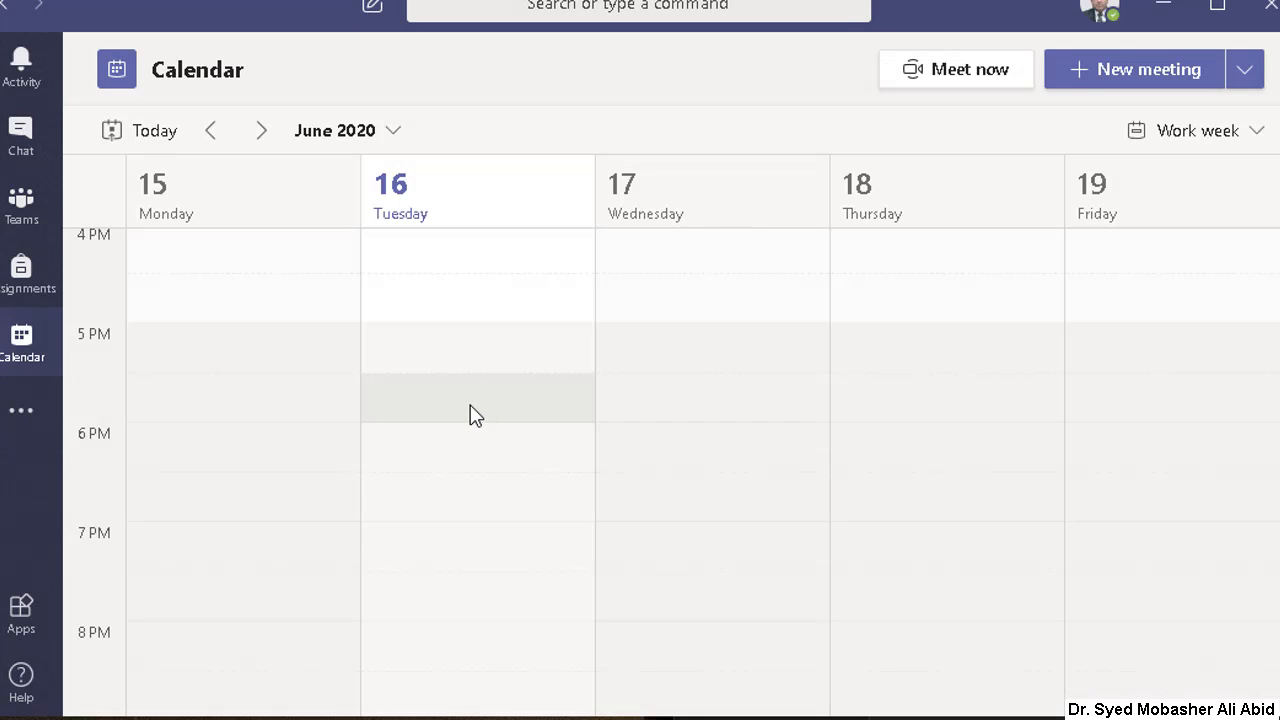
click(465, 451)
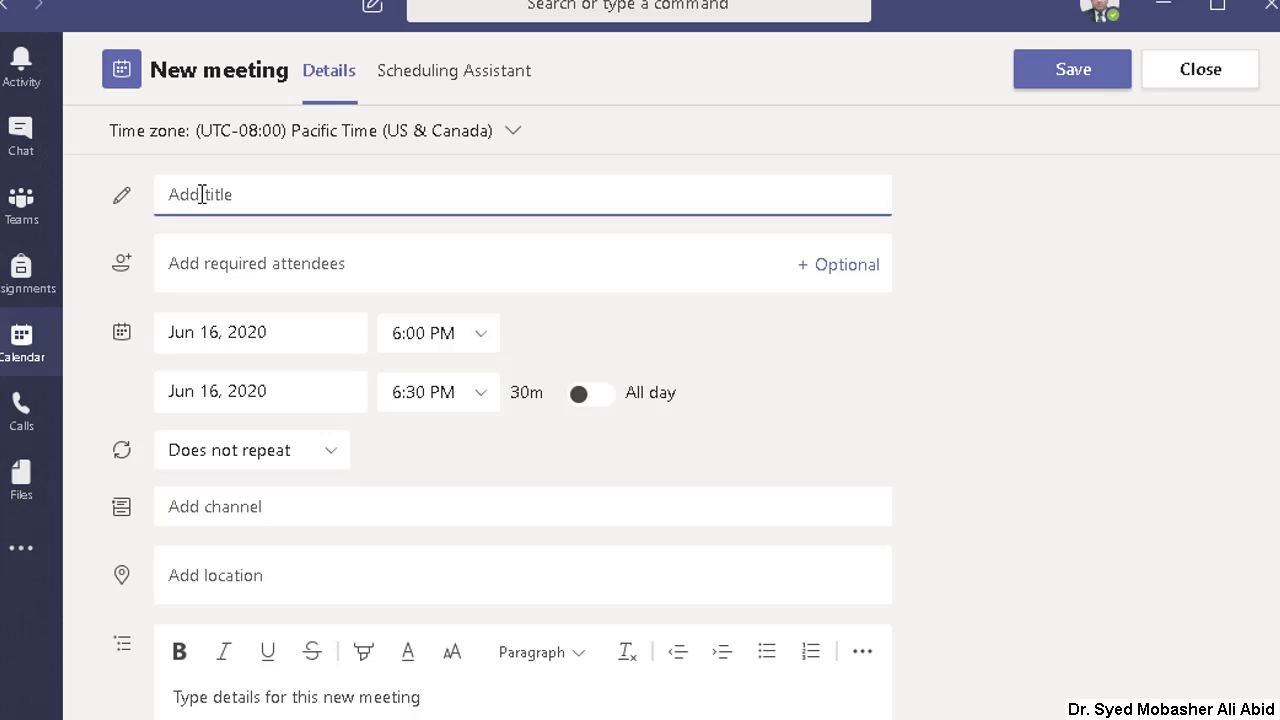
Step: Title the new meeting "Class 7th Science" and set its end time to 7:00 PM
text(Class 7th Science)
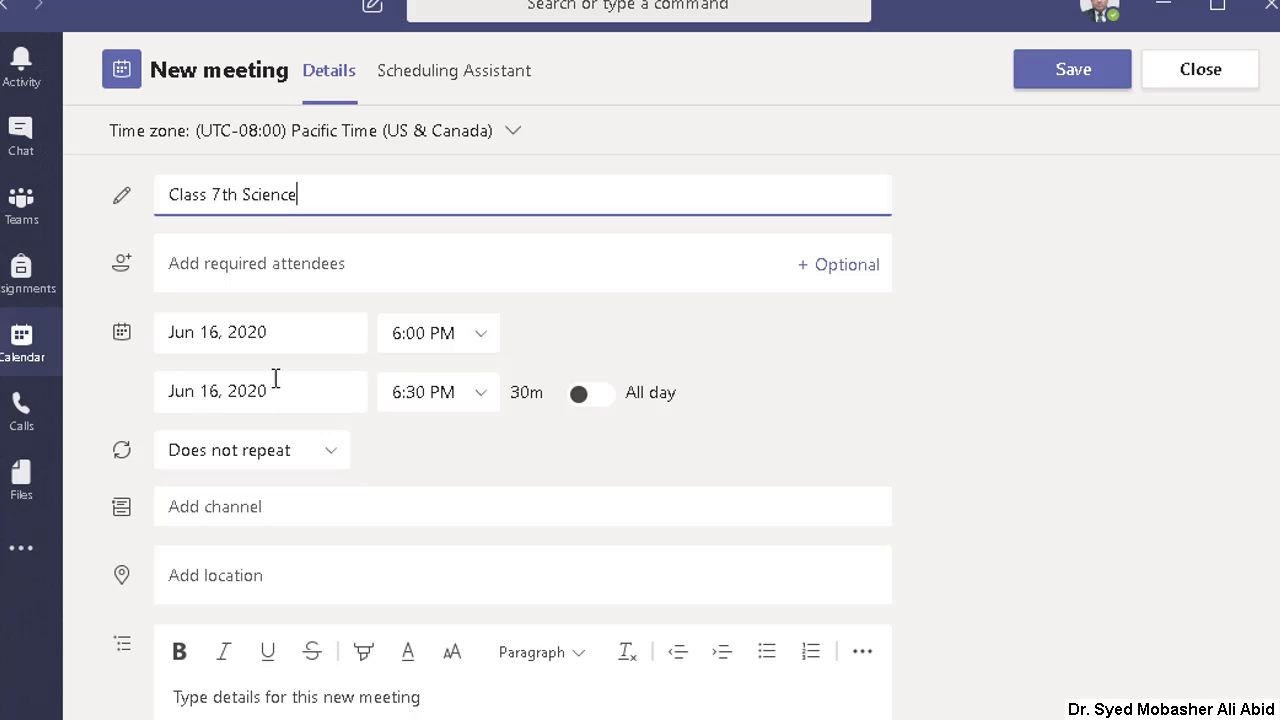
click(484, 398)
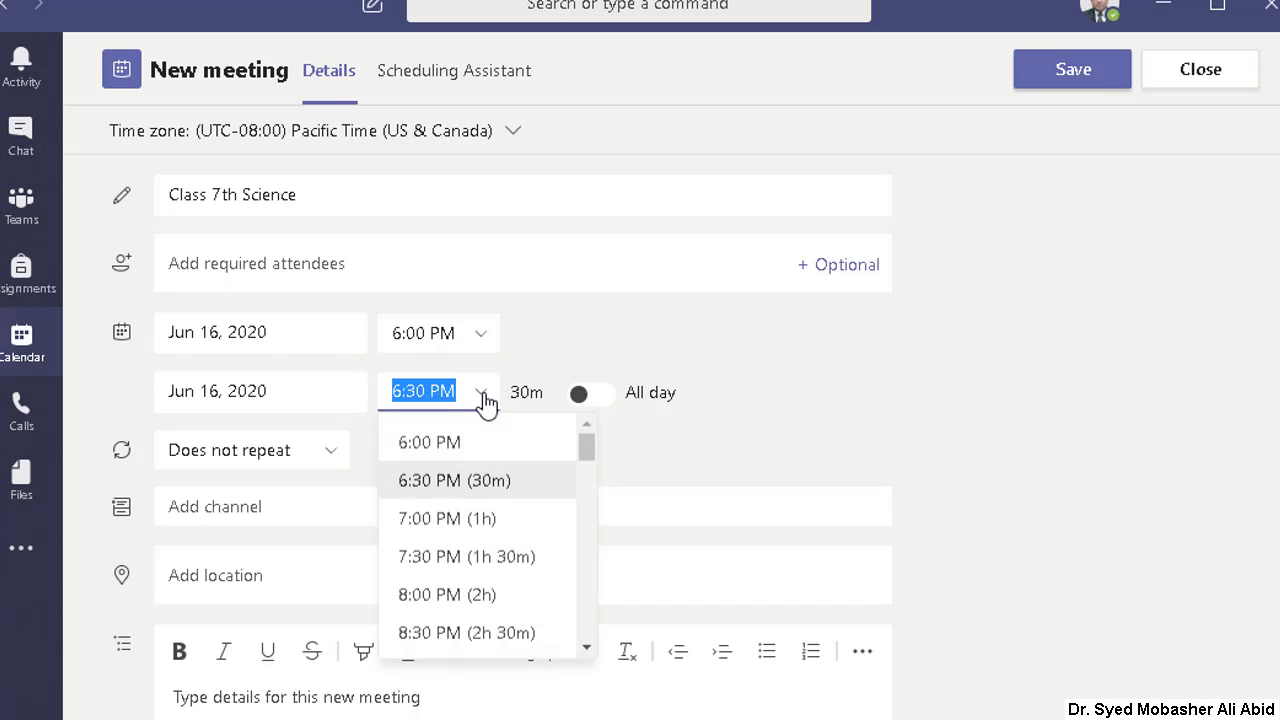
click(456, 530)
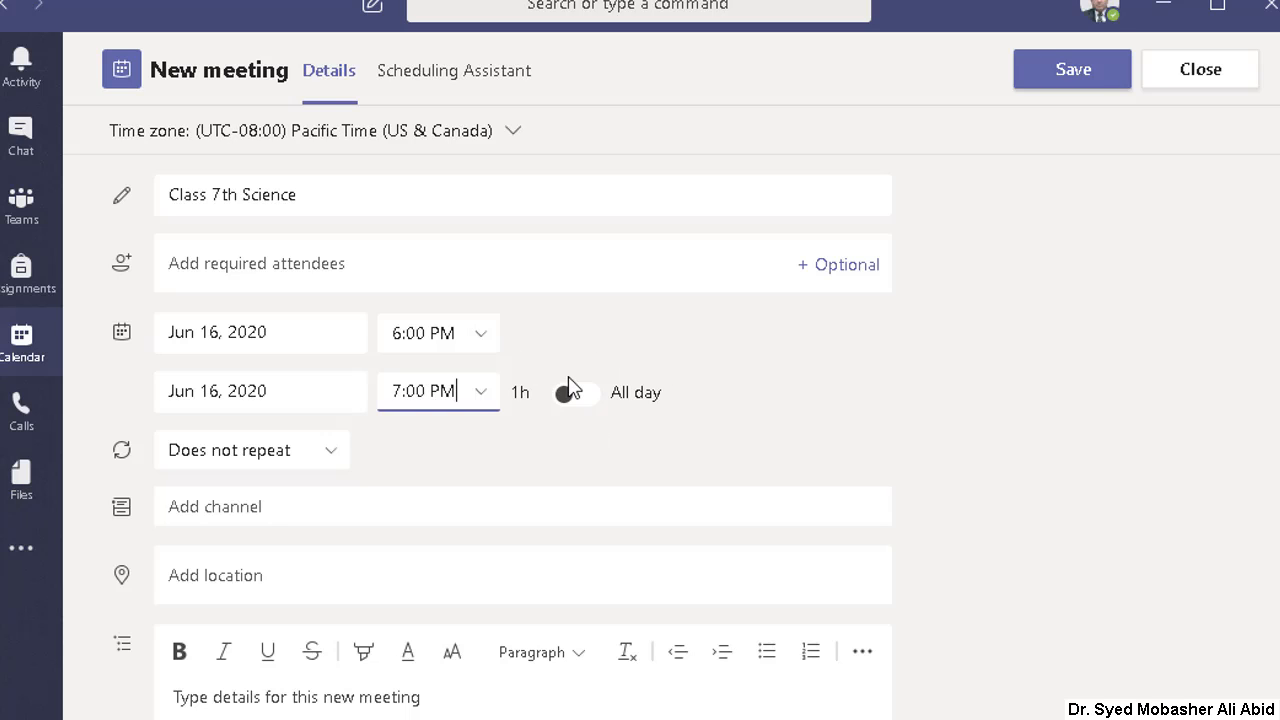
Step: Set a custom recurrence for the meeting that repeats every 1 week on Tuesday only
click(333, 459)
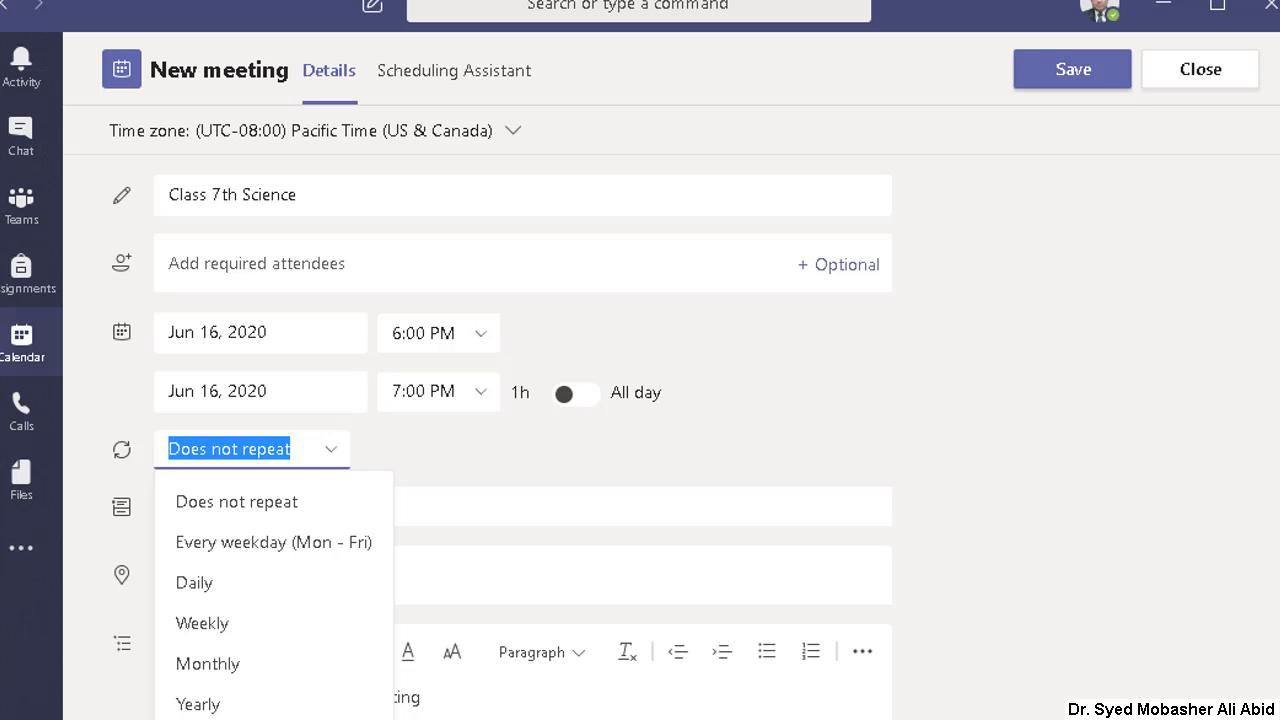
click(203, 719)
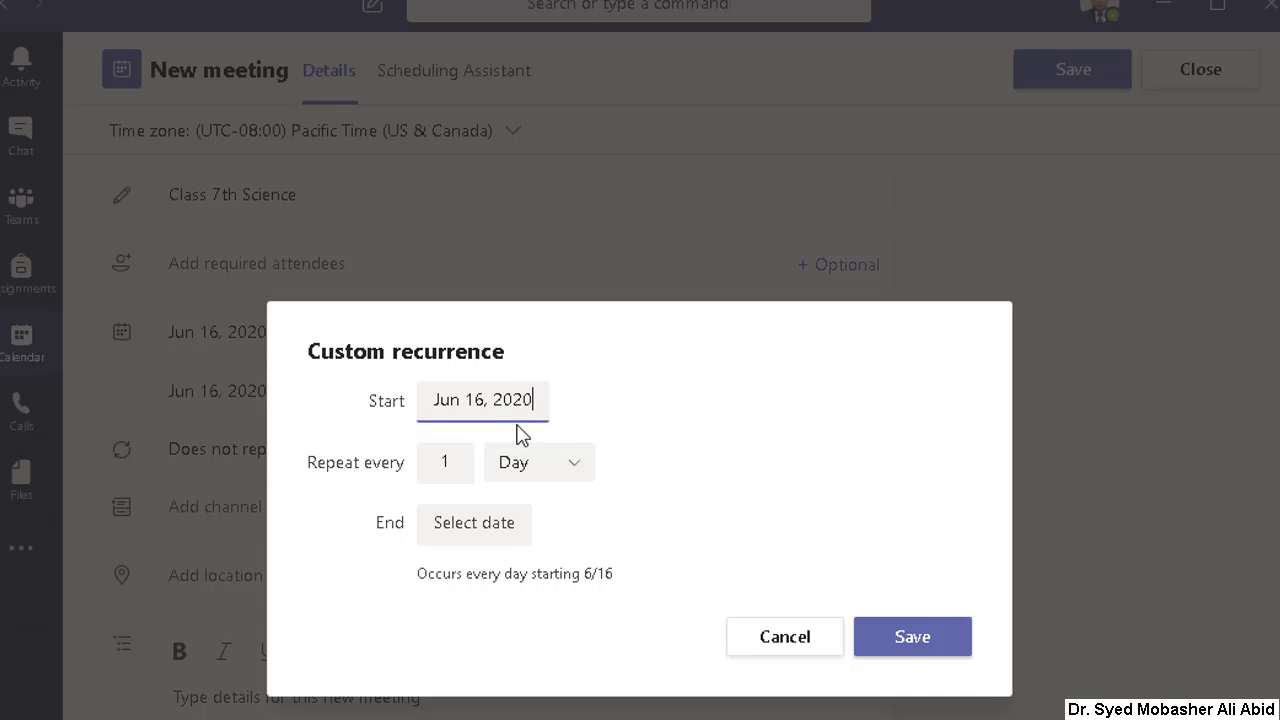
click(572, 470)
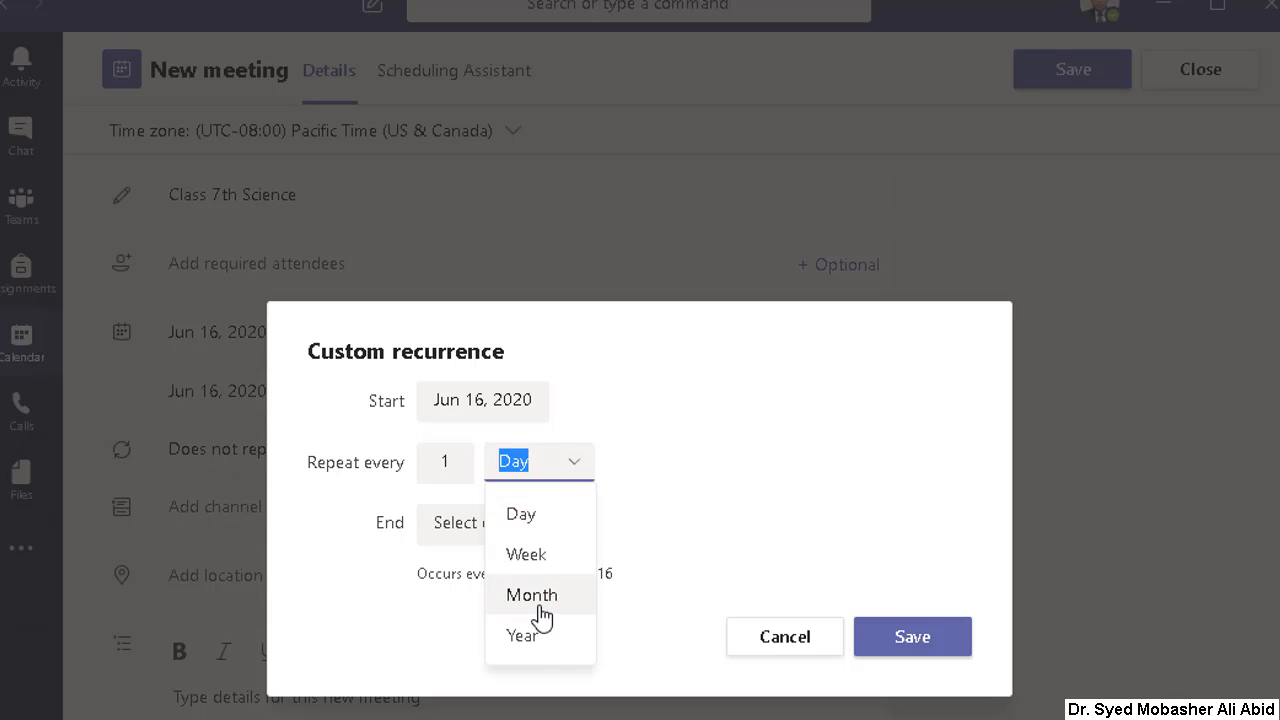
click(527, 556)
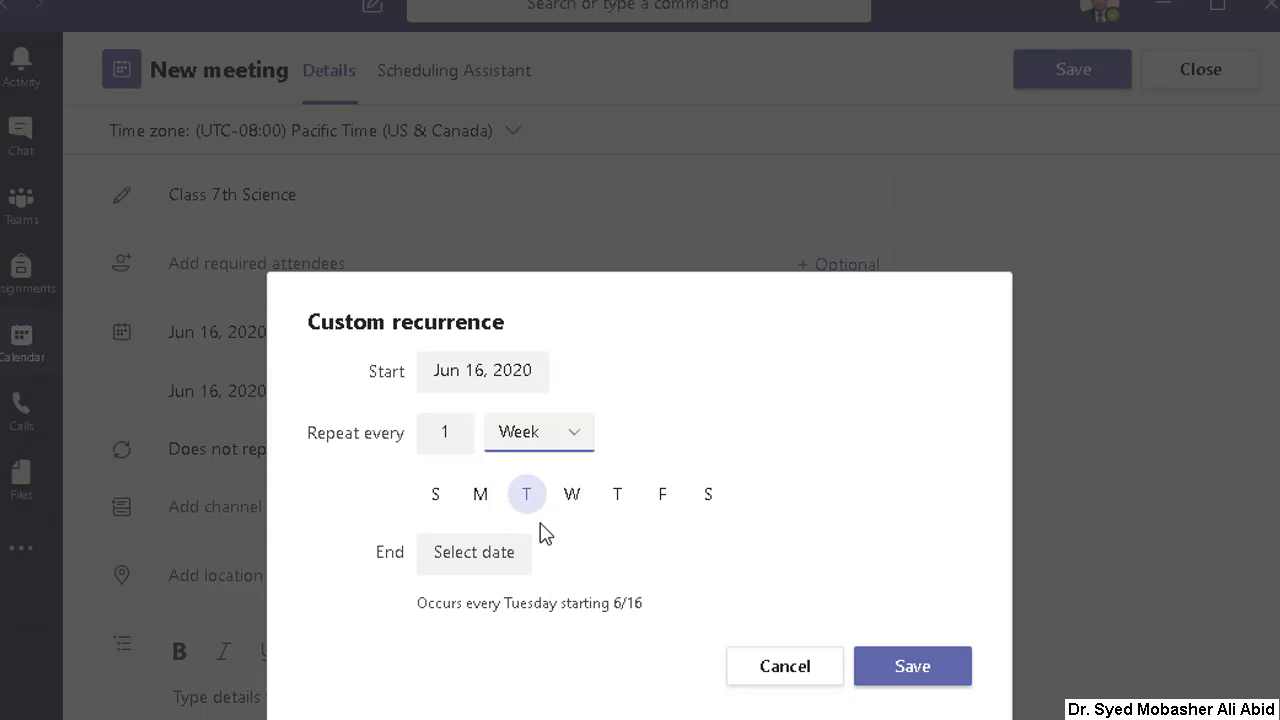
click(617, 500)
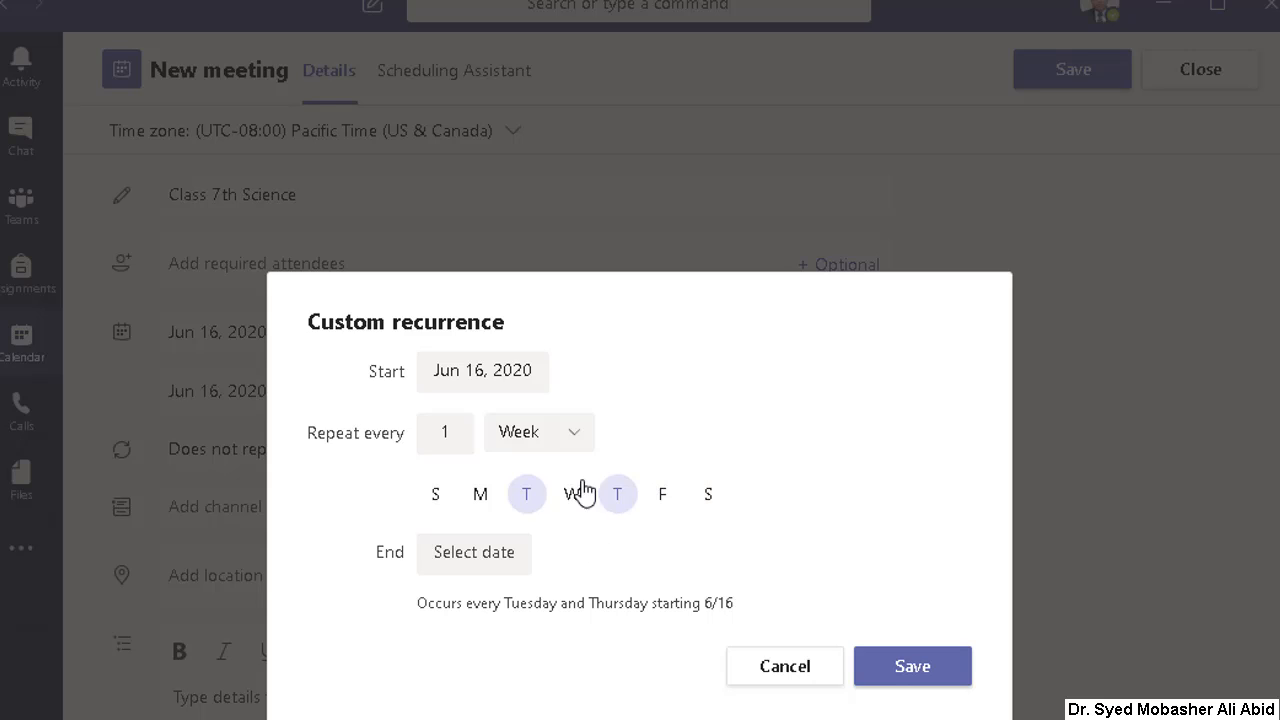
click(619, 500)
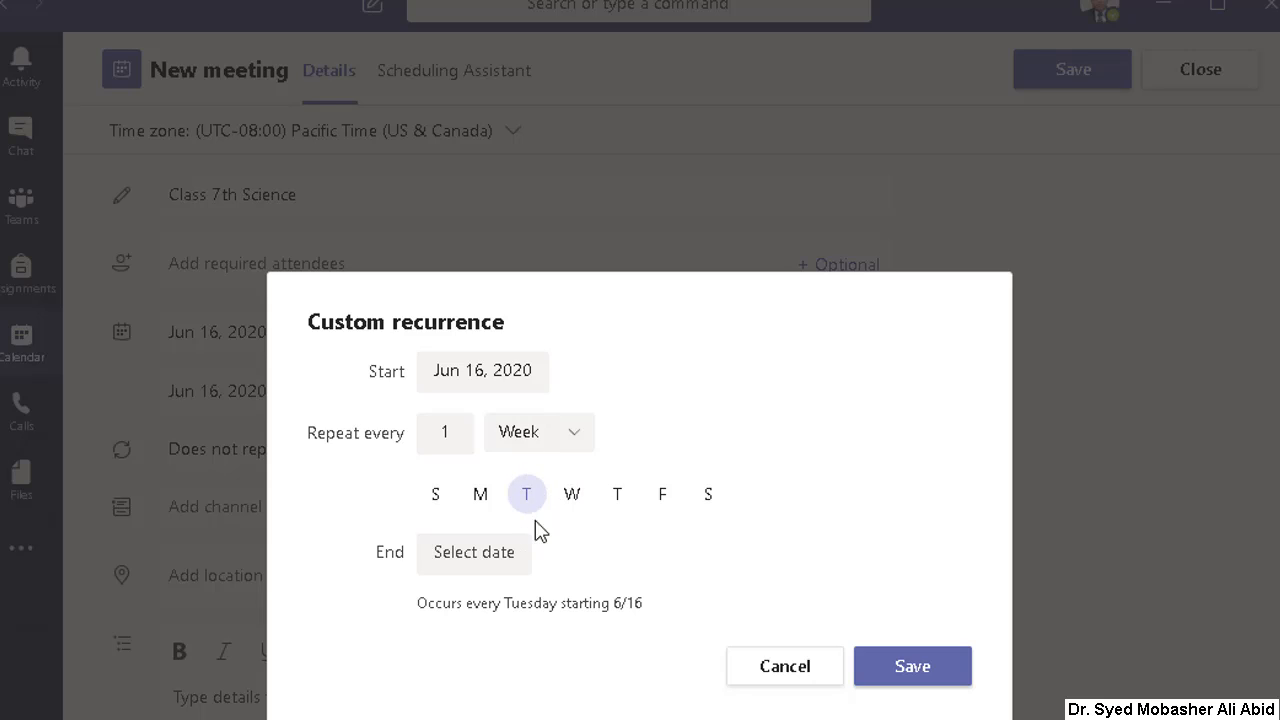
Step: Set the custom recurrence's end date to Aug 31, 2020 and save the recurrence
click(491, 557)
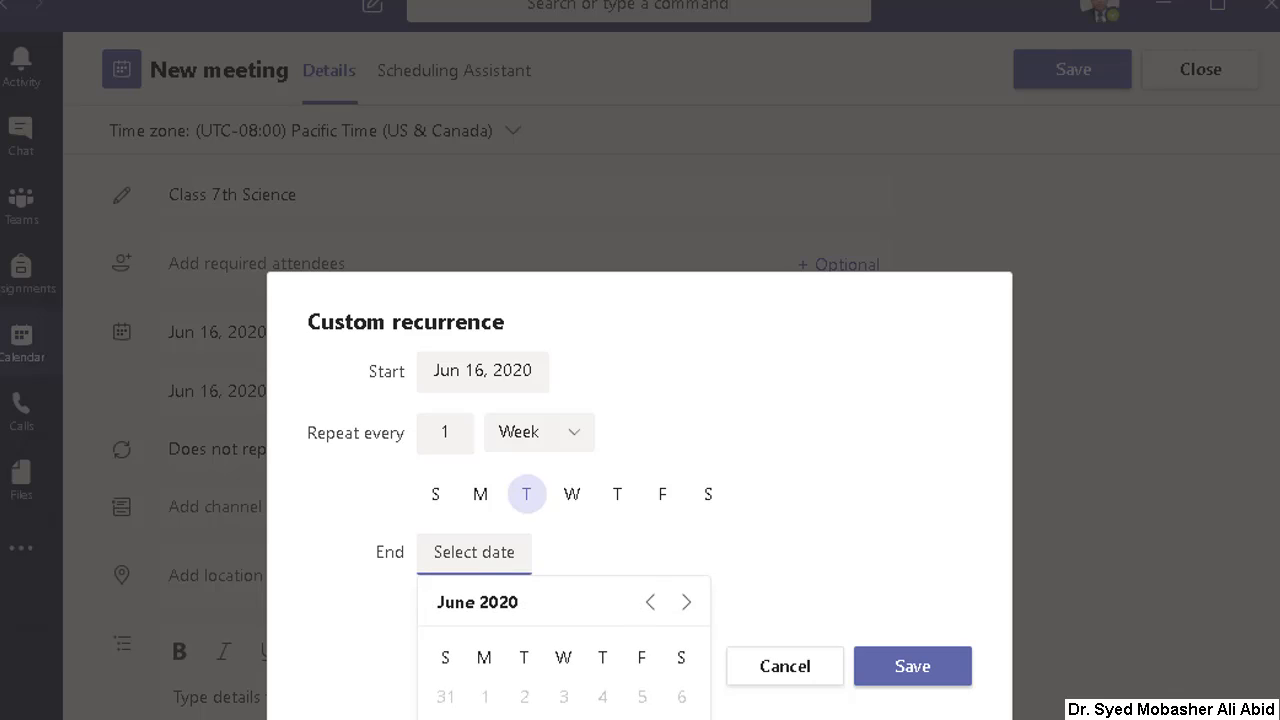
click(686, 602)
click(686, 602)
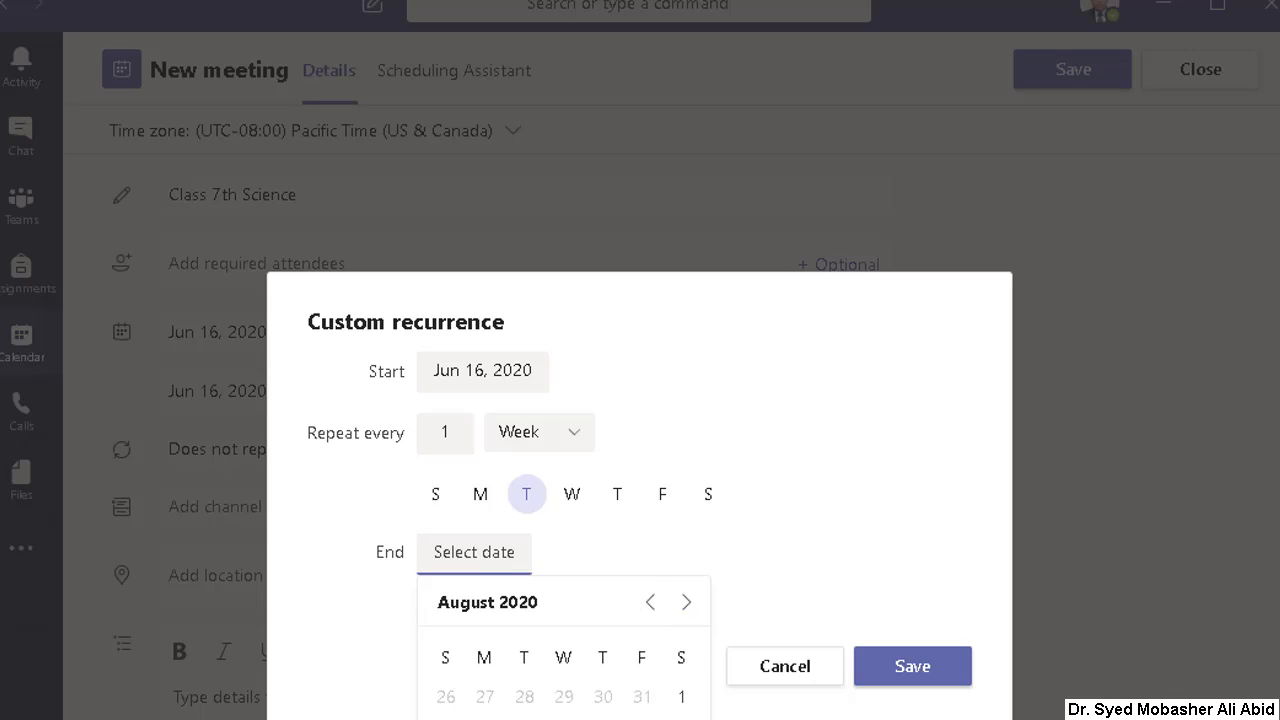
click(484, 719)
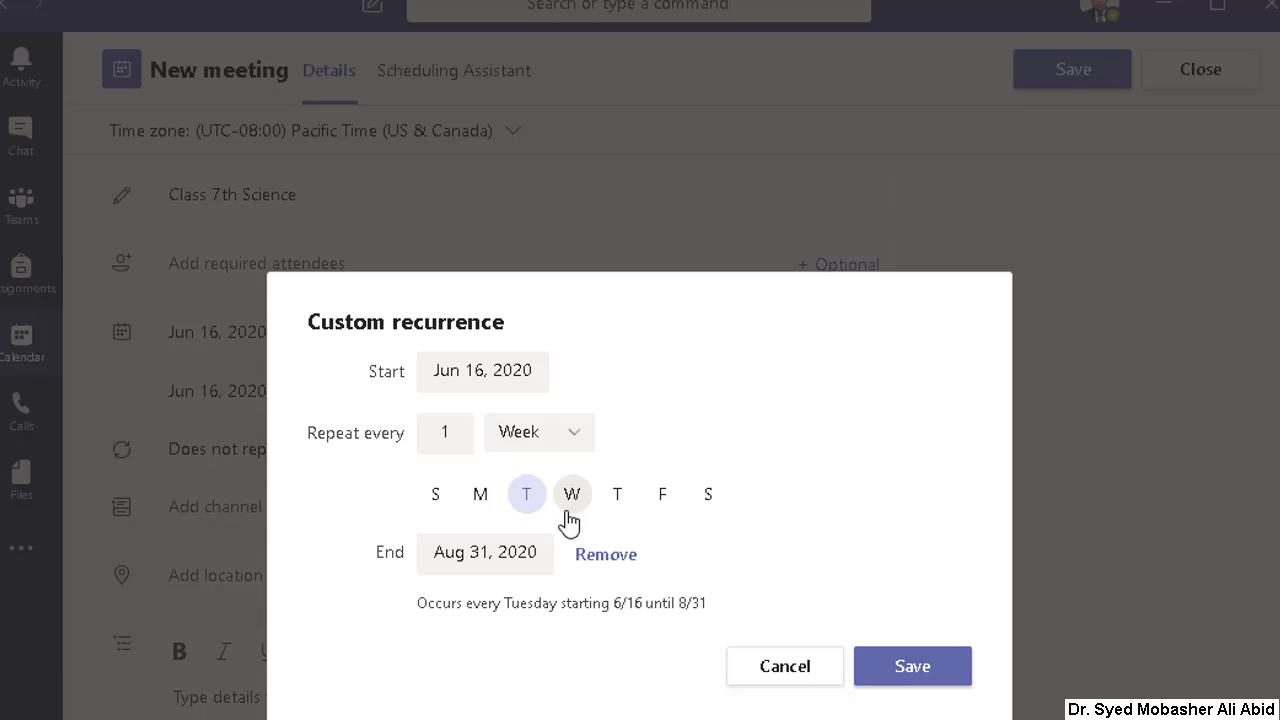
click(903, 678)
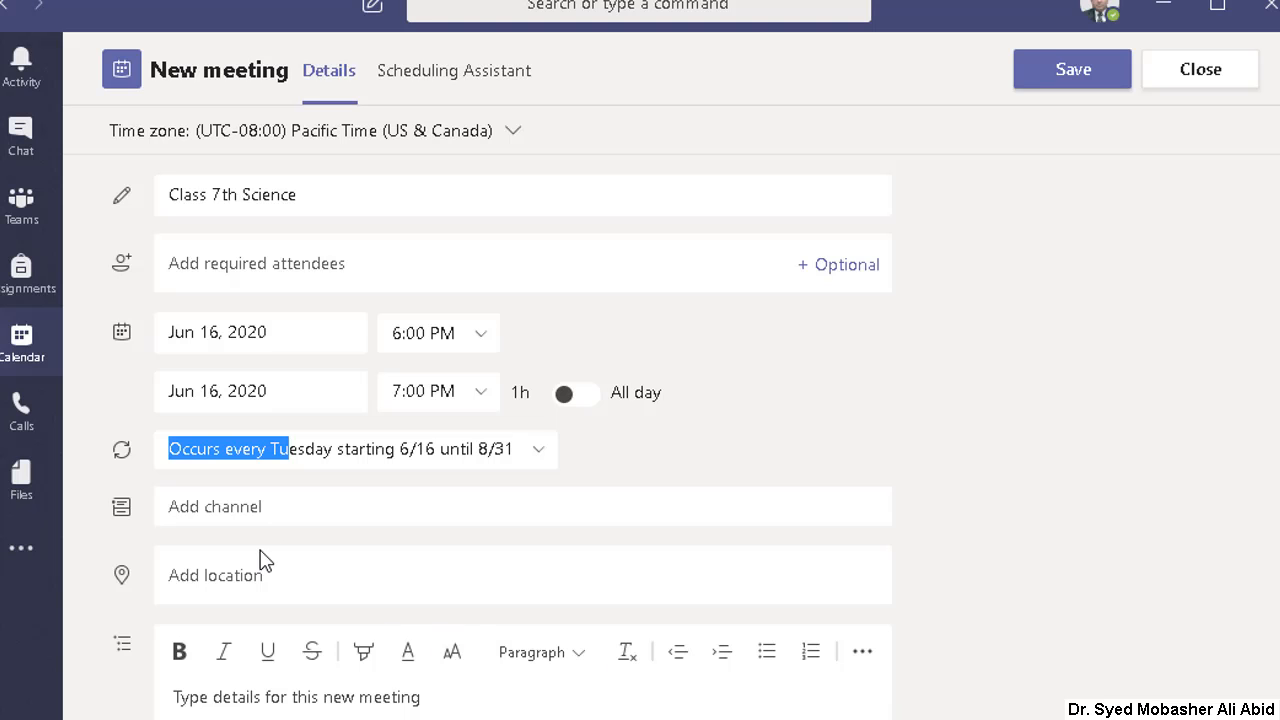
Step: Open the channel choices for the Class 7th Science meeting
click(213, 516)
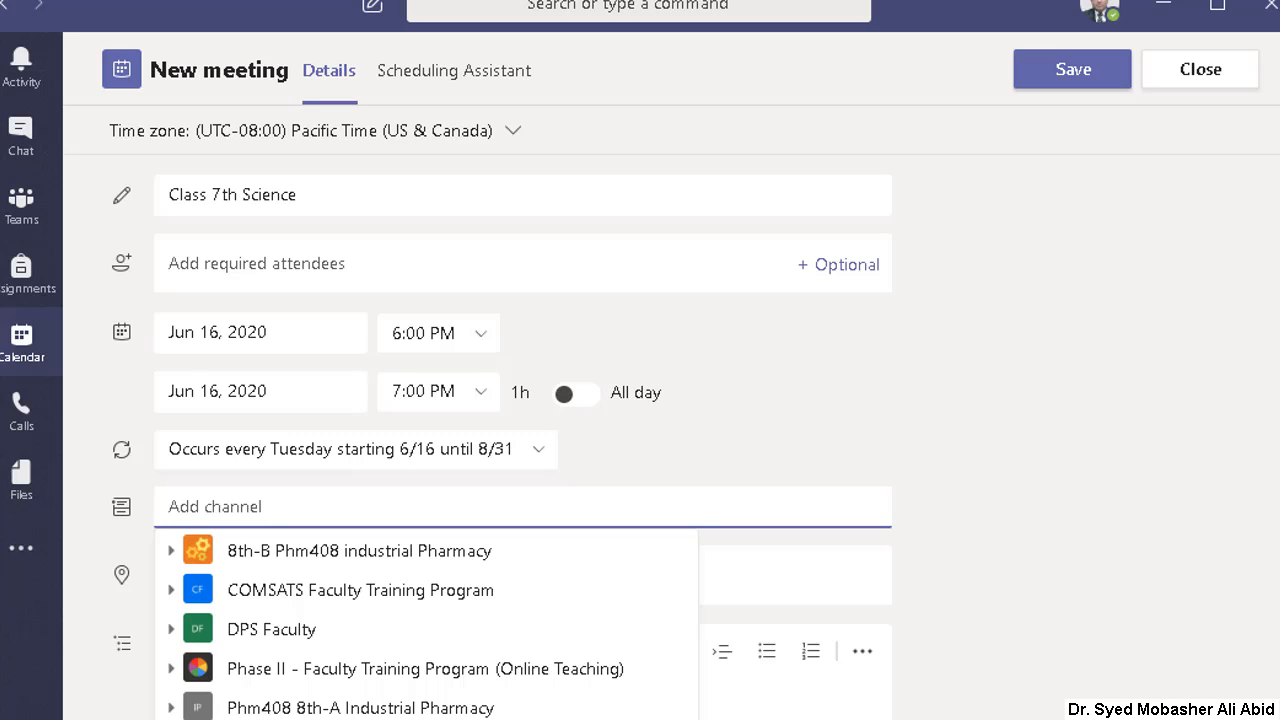
click(285, 717)
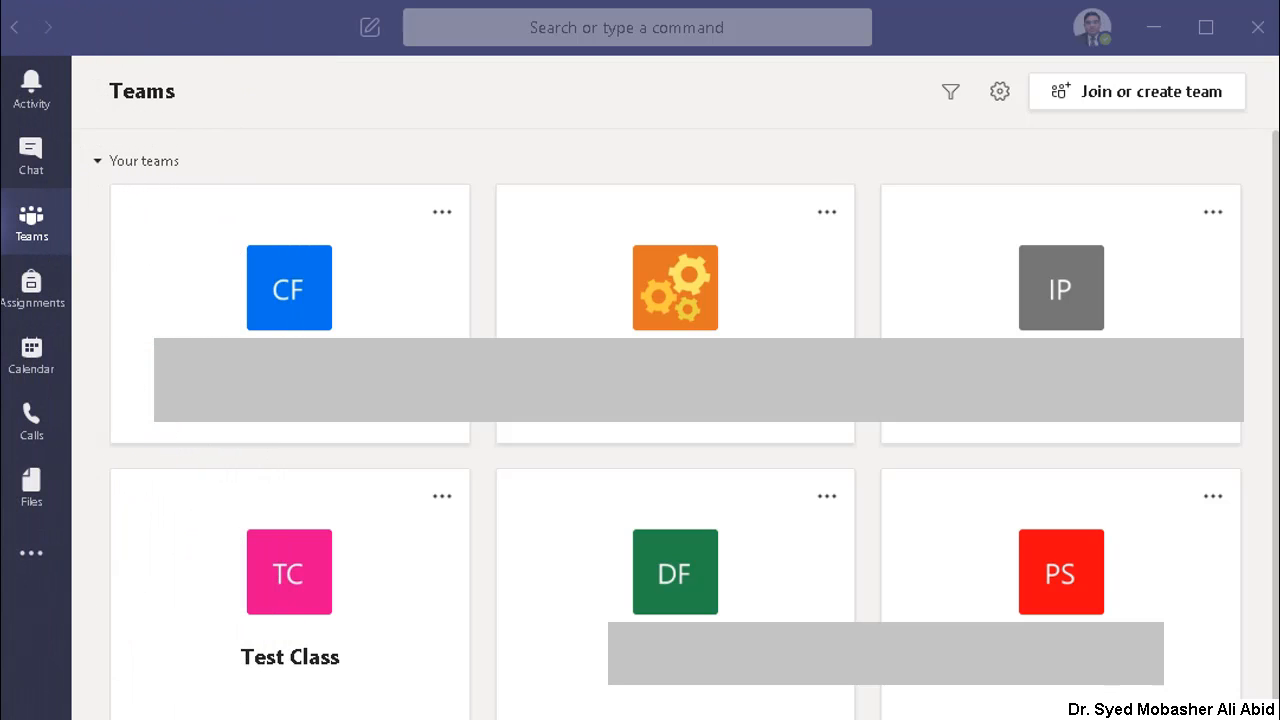
Step: Look over the list of teams and start a new calendar meeting at 5:00 AM on Tuesday, June 16, 2020
click(12, 228)
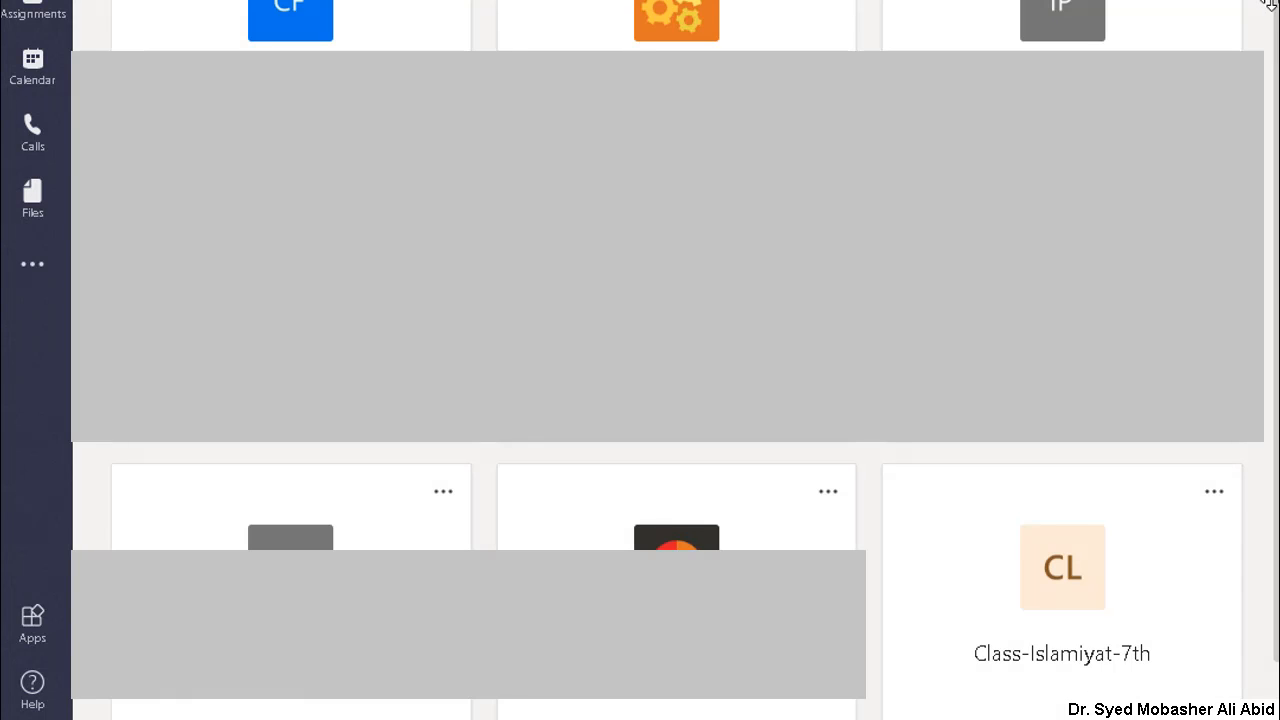
scroll(1270, 5, up, 8)
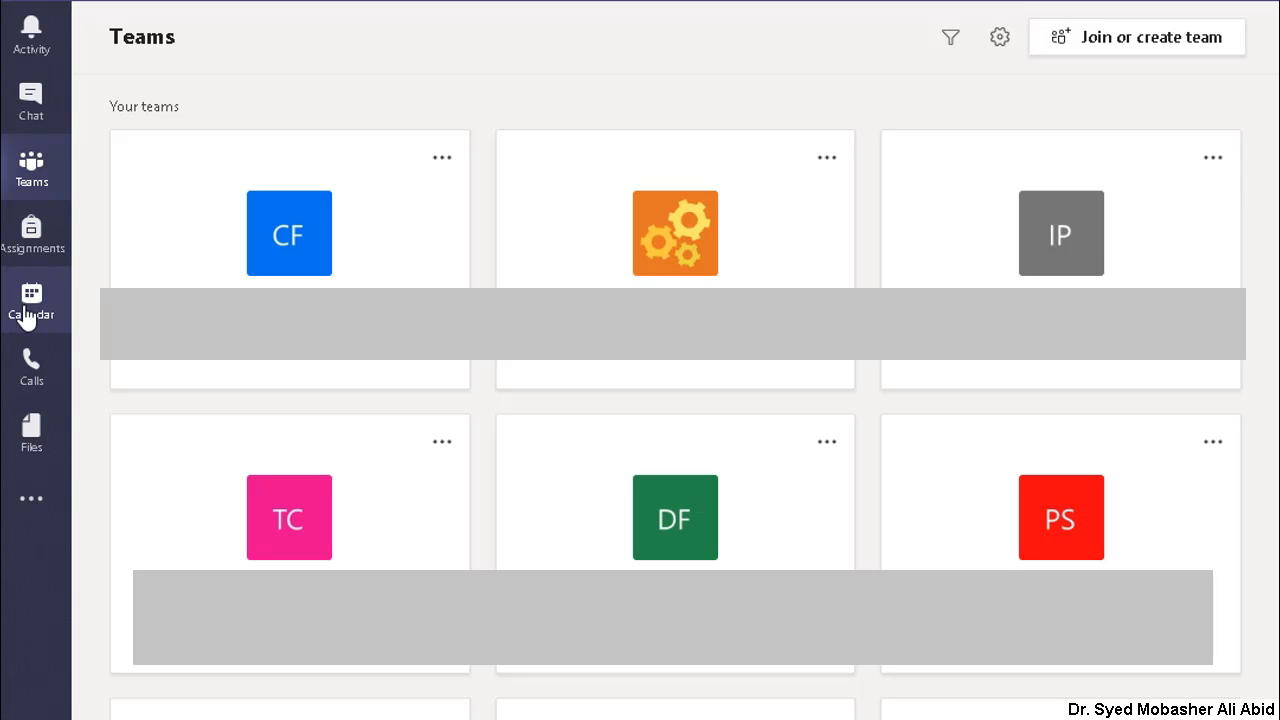
click(27, 316)
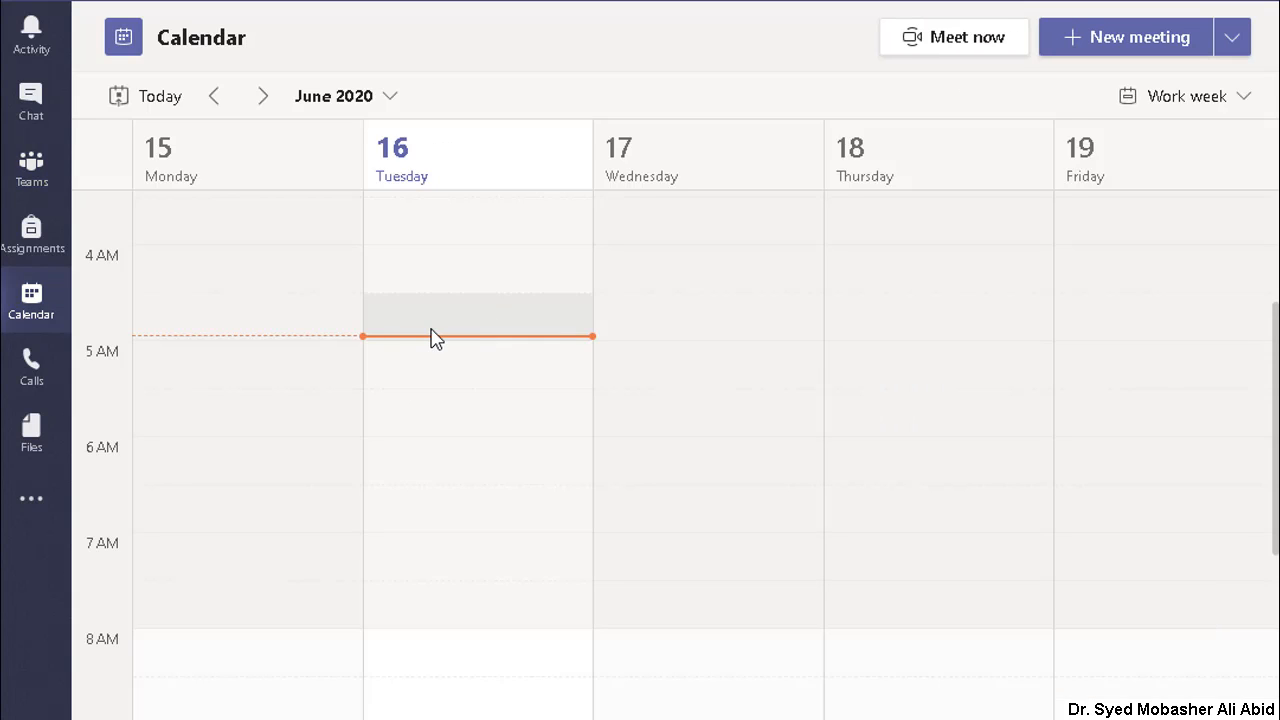
scroll(440, 338, up, 2)
scroll(440, 338, down, 2)
click(421, 375)
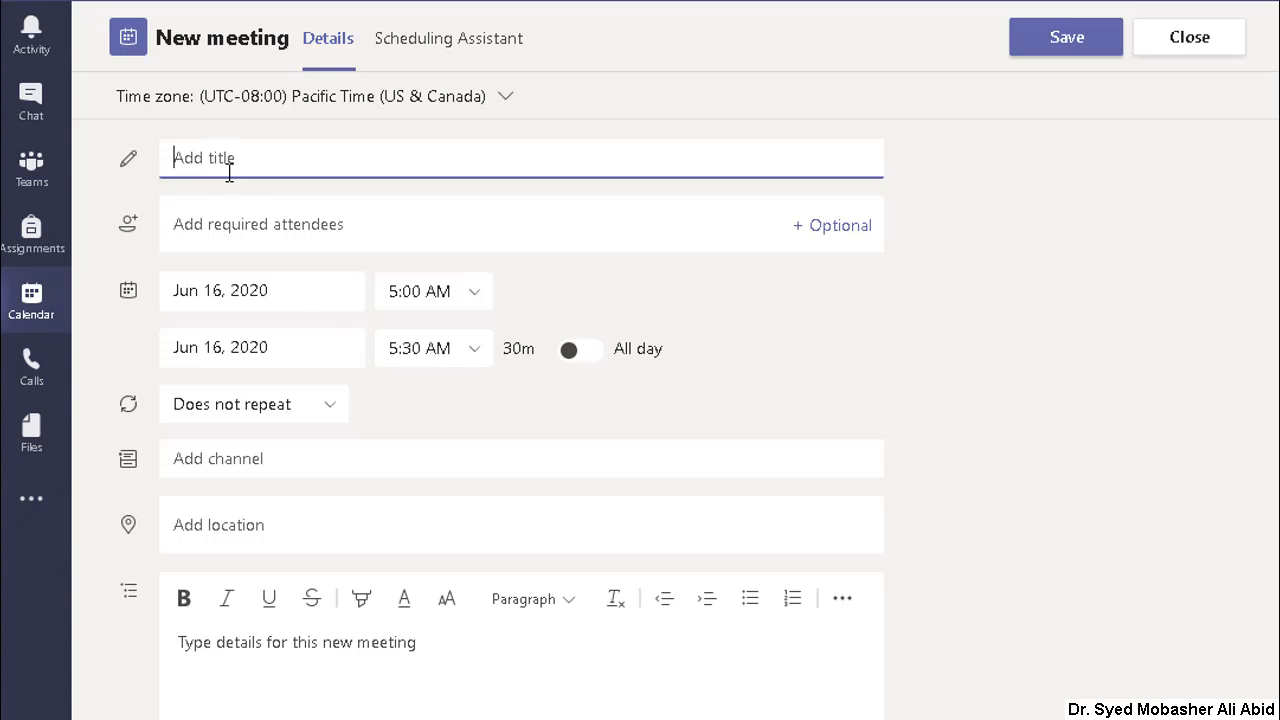
Step: Title the new meeting "7th-Islamiyat"
text(Cl)
key(BackSpace)
text(7)
text(th)
text(-)
text(l)
text(sla)
text(iyat)
click(236, 158)
text(m)
Step: Set the 7th-Islamiyat meeting's end time to 6:00 AM
click(476, 358)
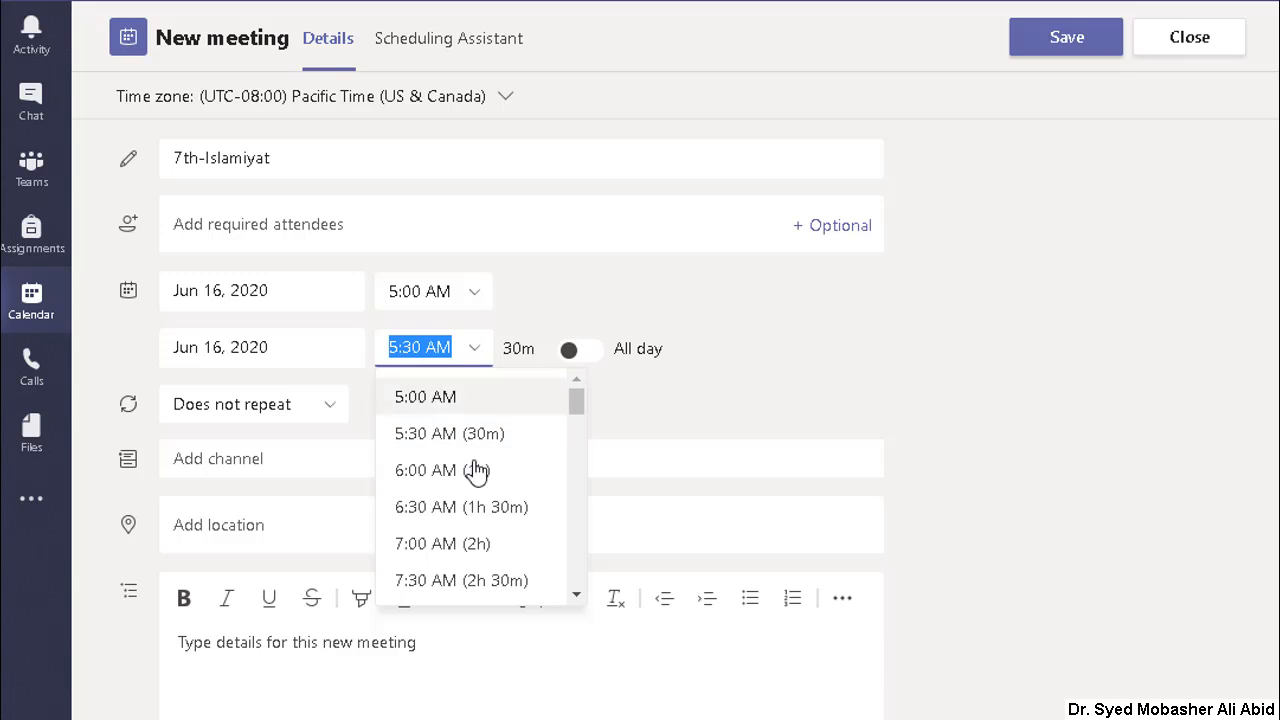
click(445, 482)
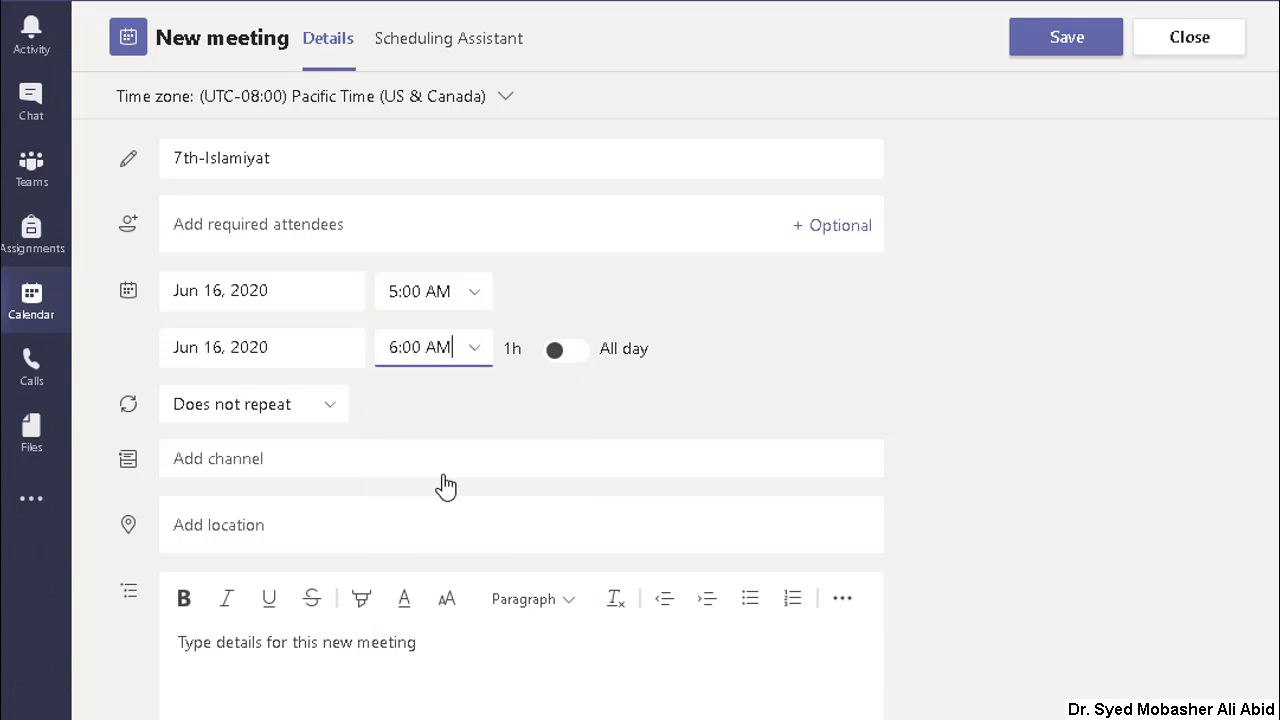
click(466, 362)
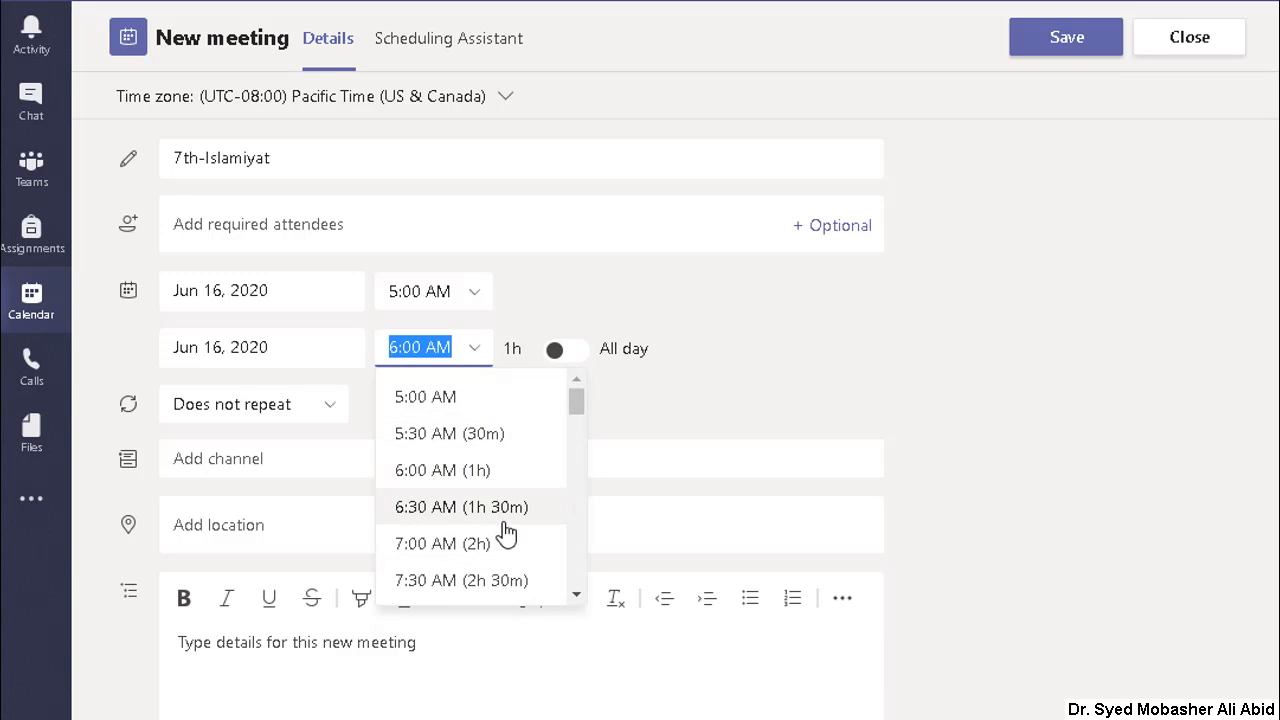
click(474, 350)
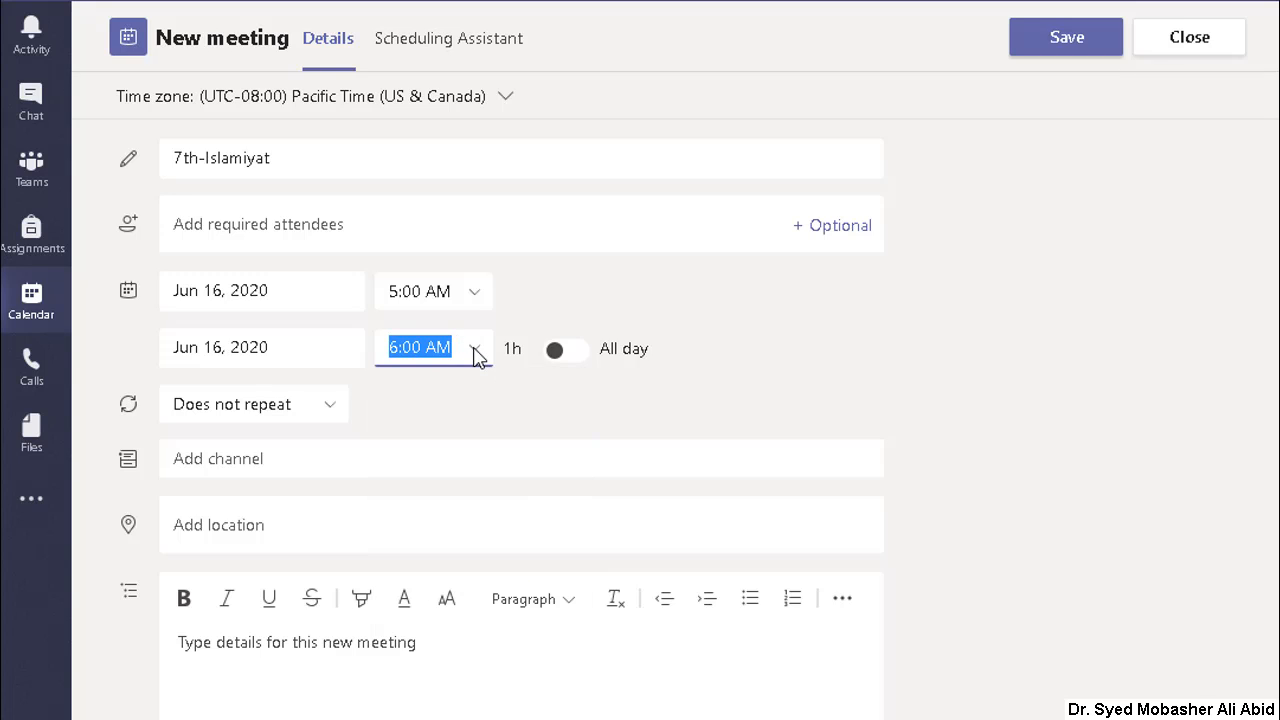
Step: Set a custom recurrence for the 7th-Islamiyat meeting, repeating every 1 week on Tuesday and Thursday
click(330, 412)
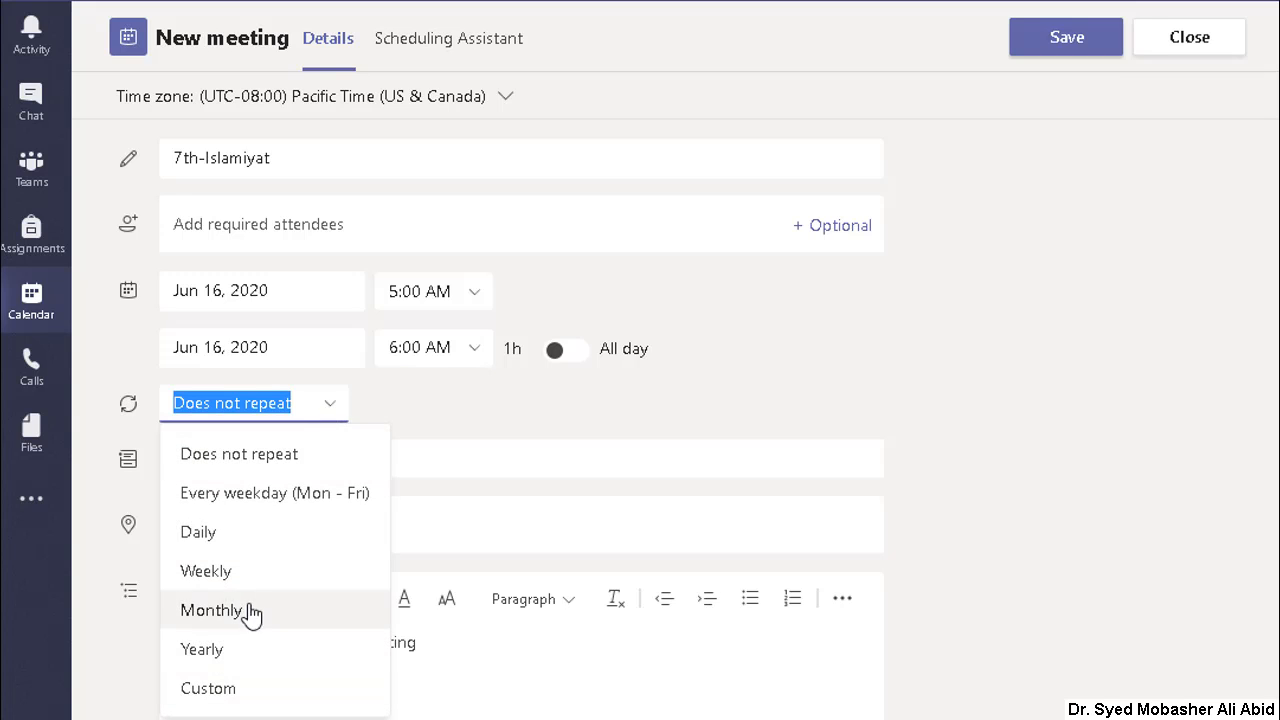
click(240, 574)
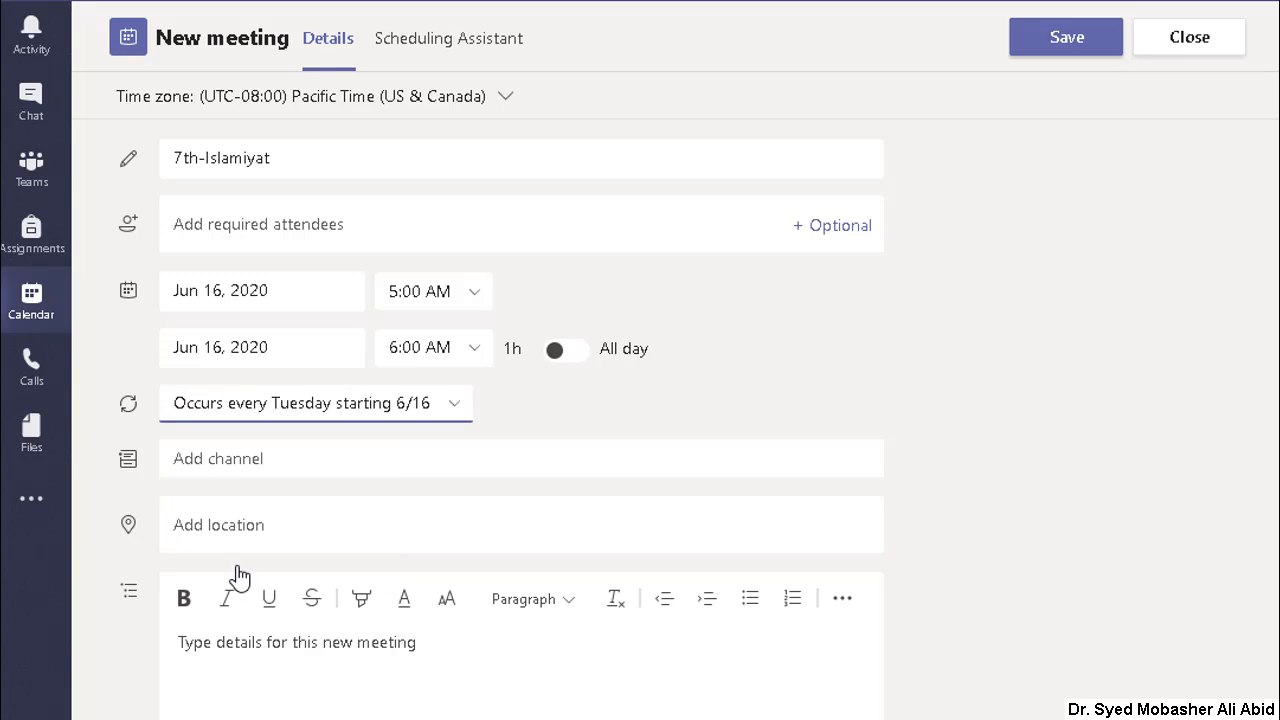
click(457, 408)
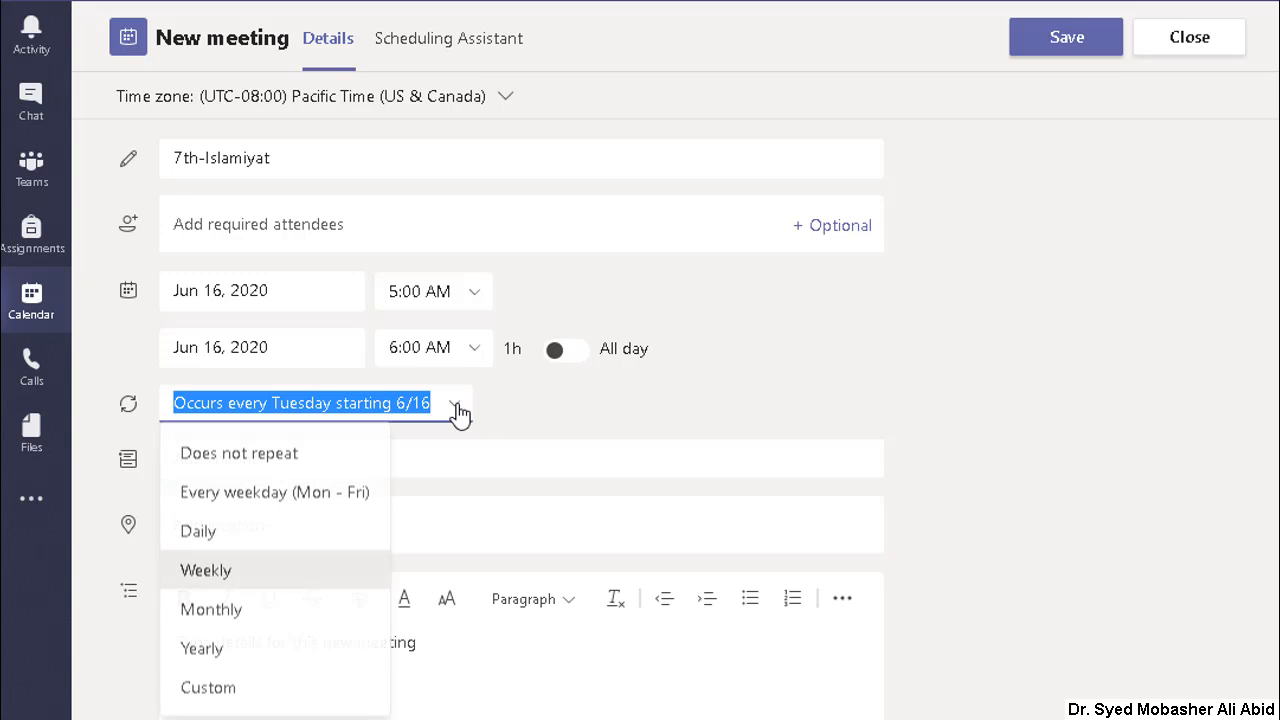
click(243, 690)
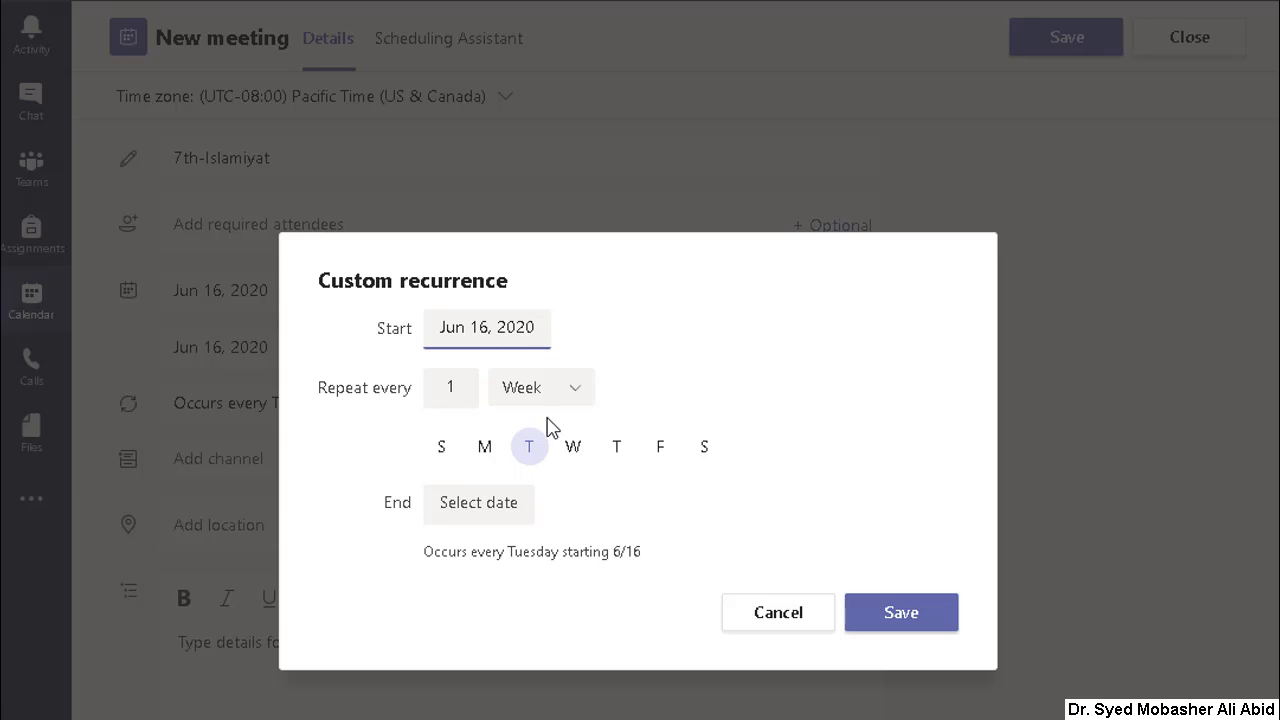
click(570, 393)
click(554, 440)
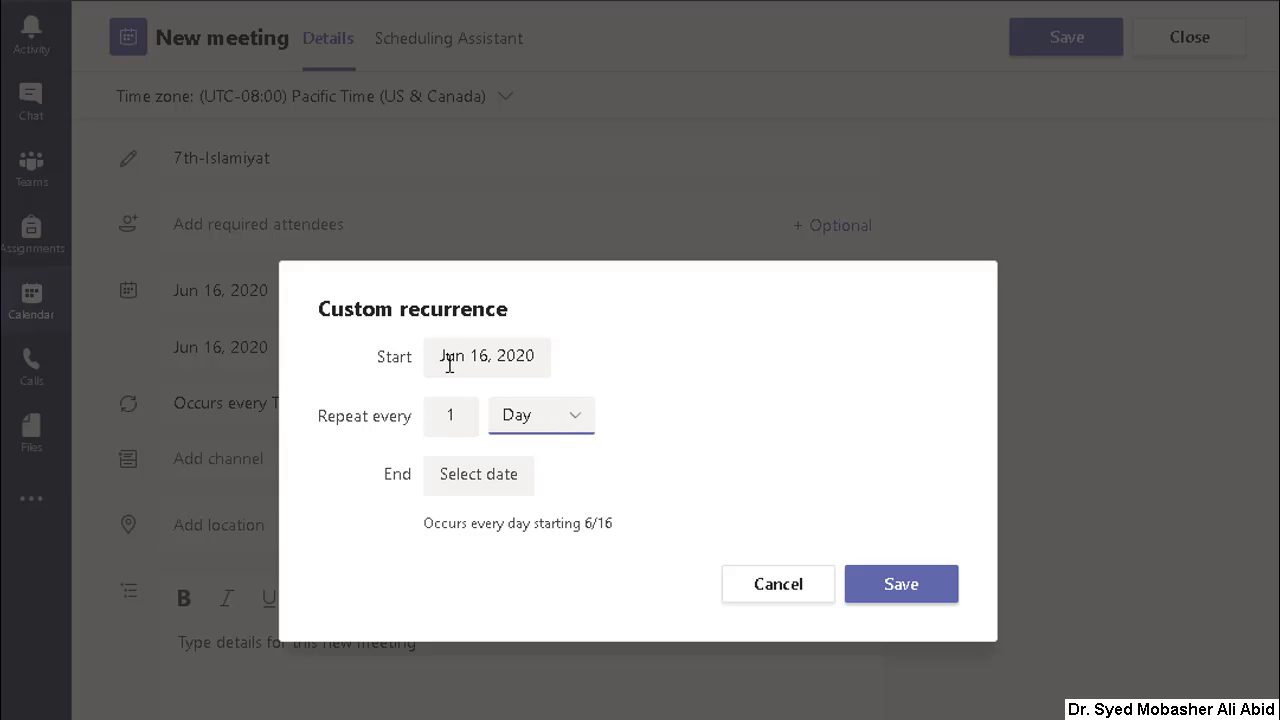
click(583, 422)
click(551, 507)
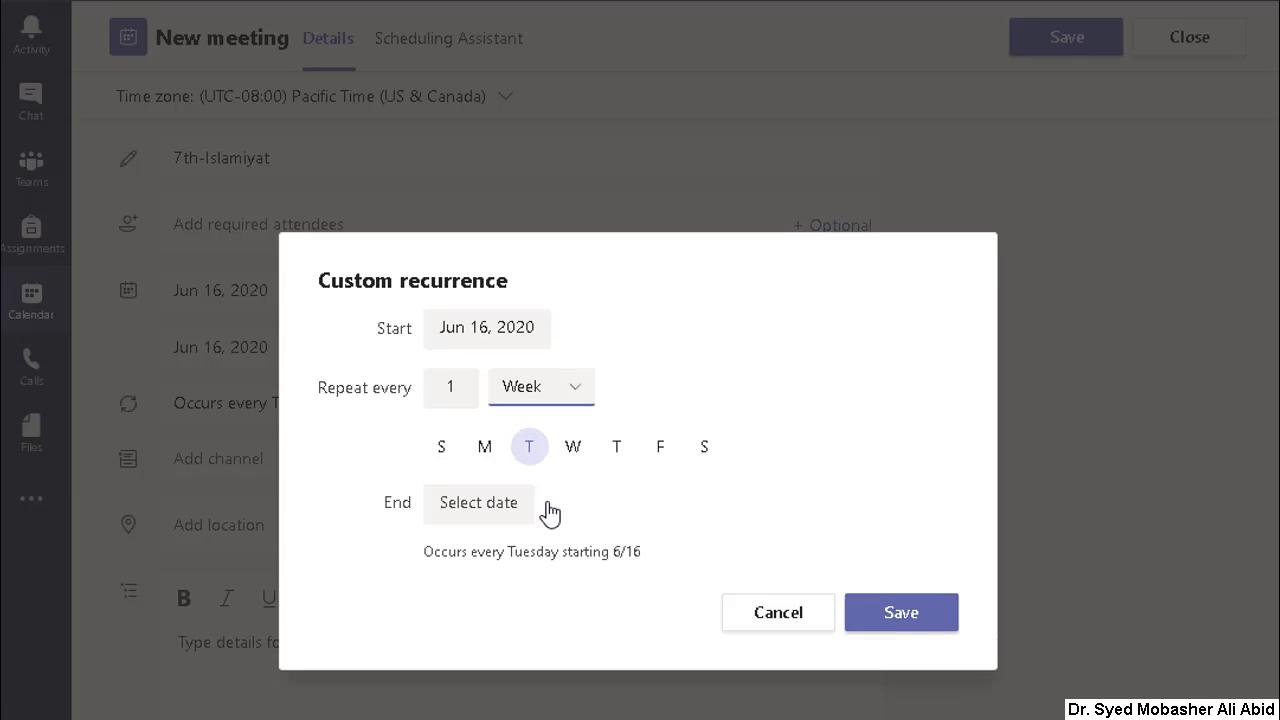
click(616, 447)
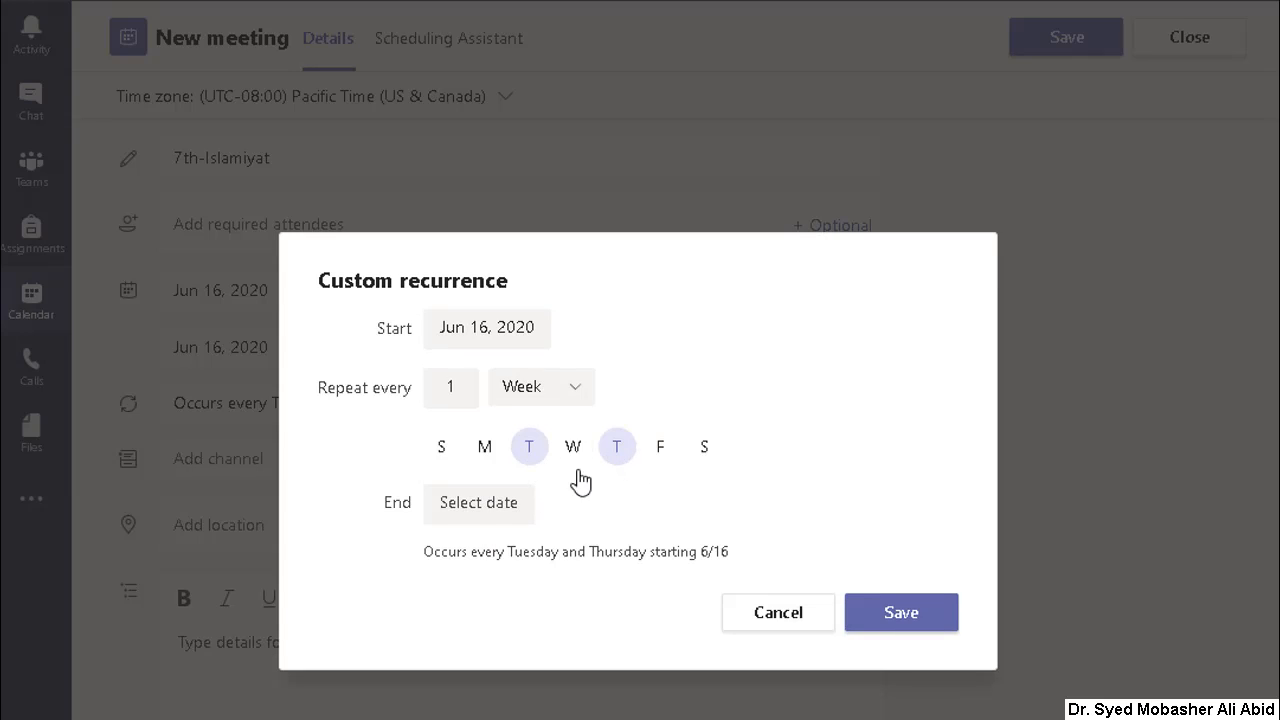
Step: End the Tuesday and Thursday recurrence on Aug 31, 2020 and save it
click(495, 506)
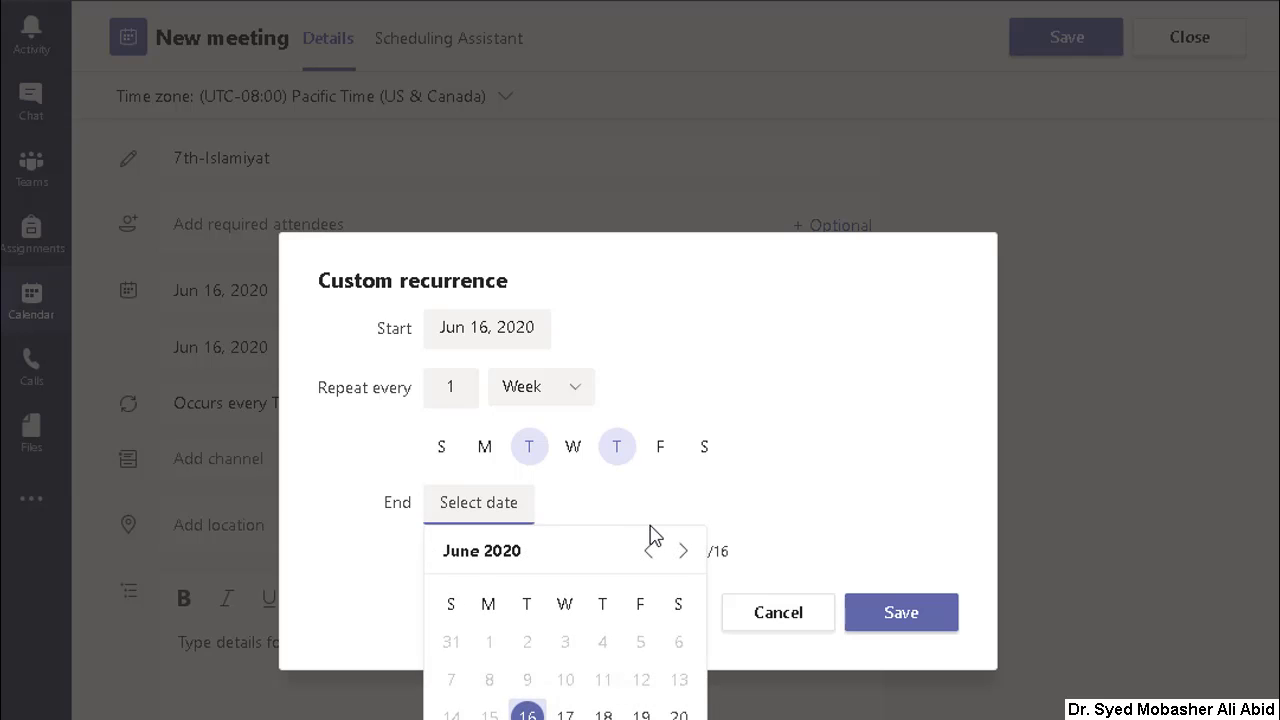
click(683, 552)
click(683, 552)
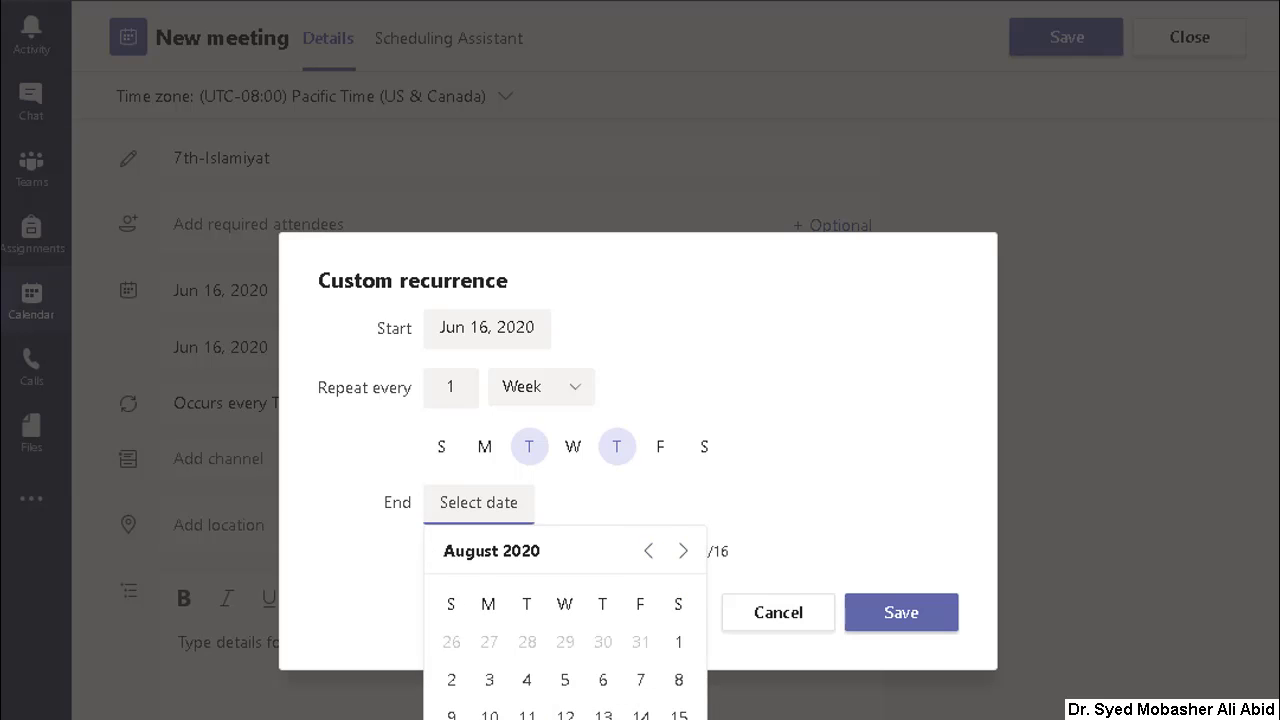
click(489, 719)
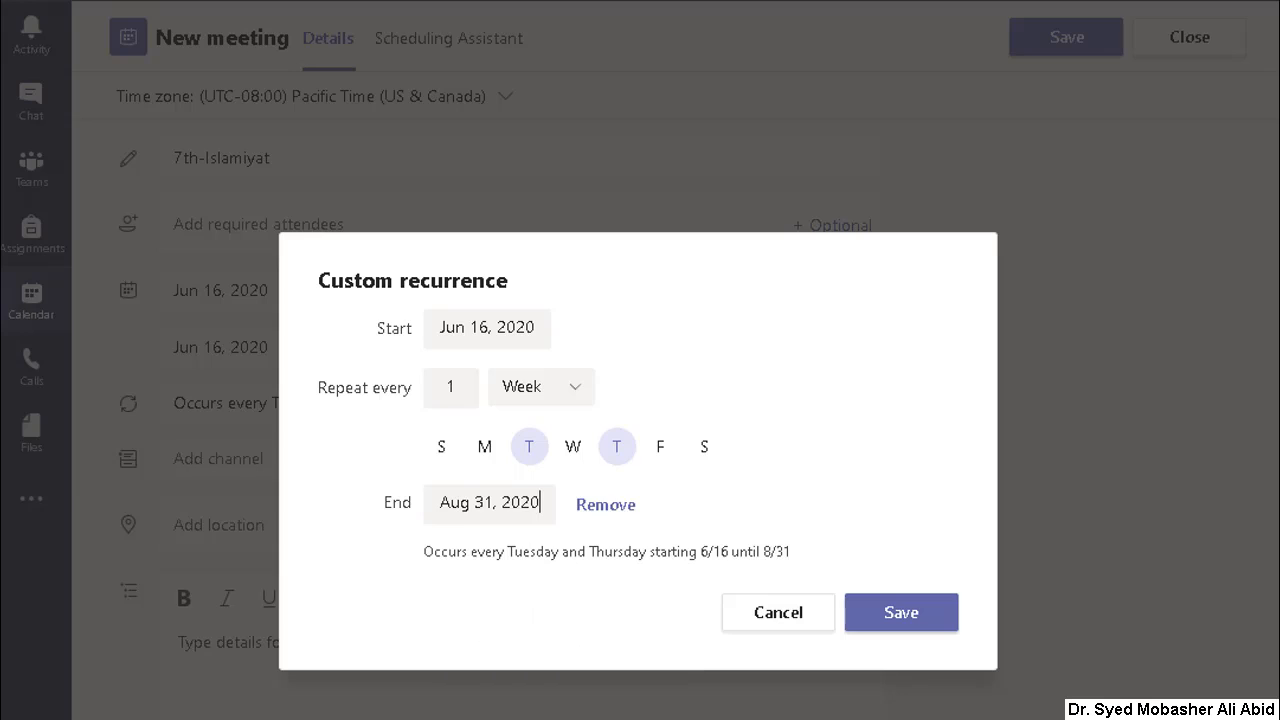
click(900, 614)
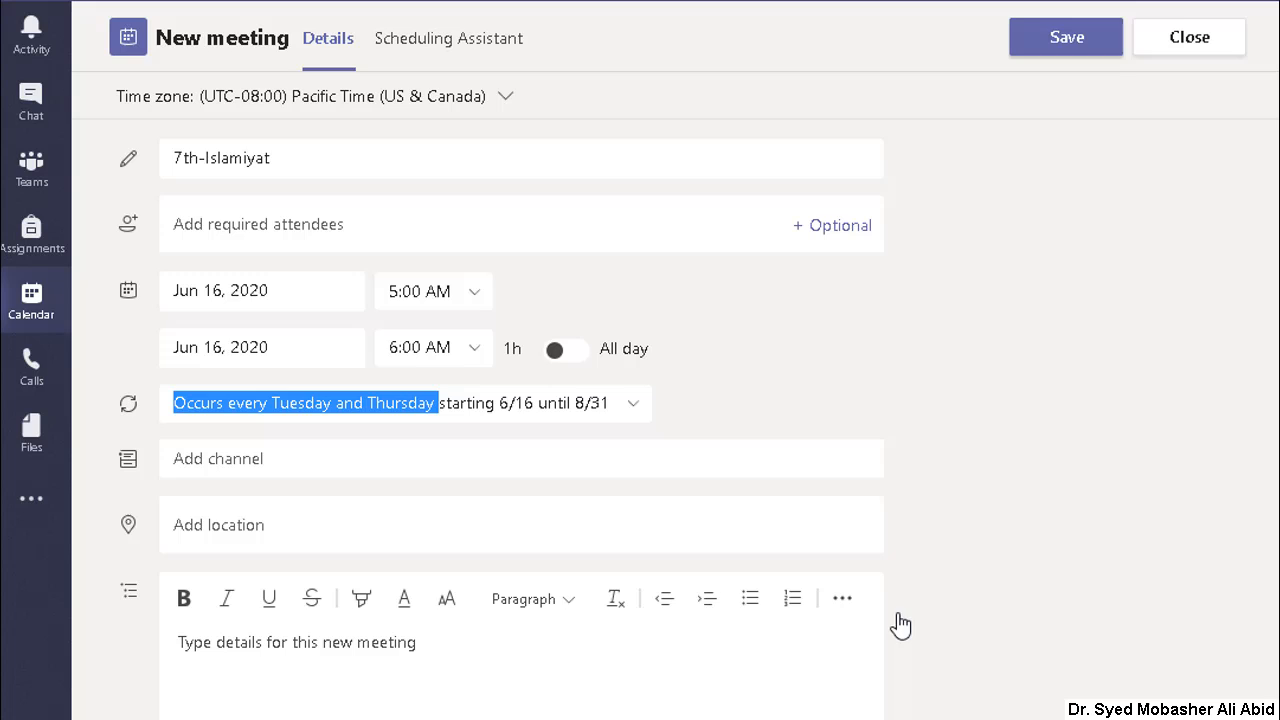
Step: Add the General channel of the Class-Islamiyat-7th team to the meeting and begin editing the meeting details
click(203, 460)
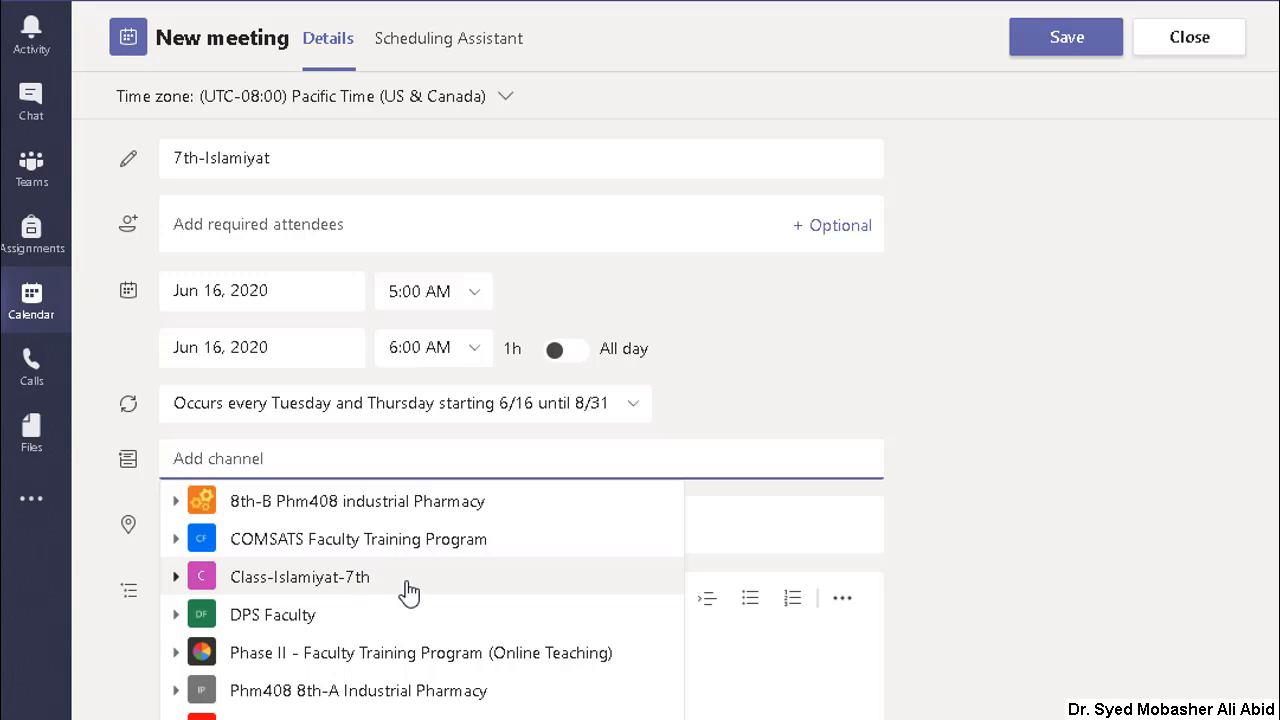
click(275, 590)
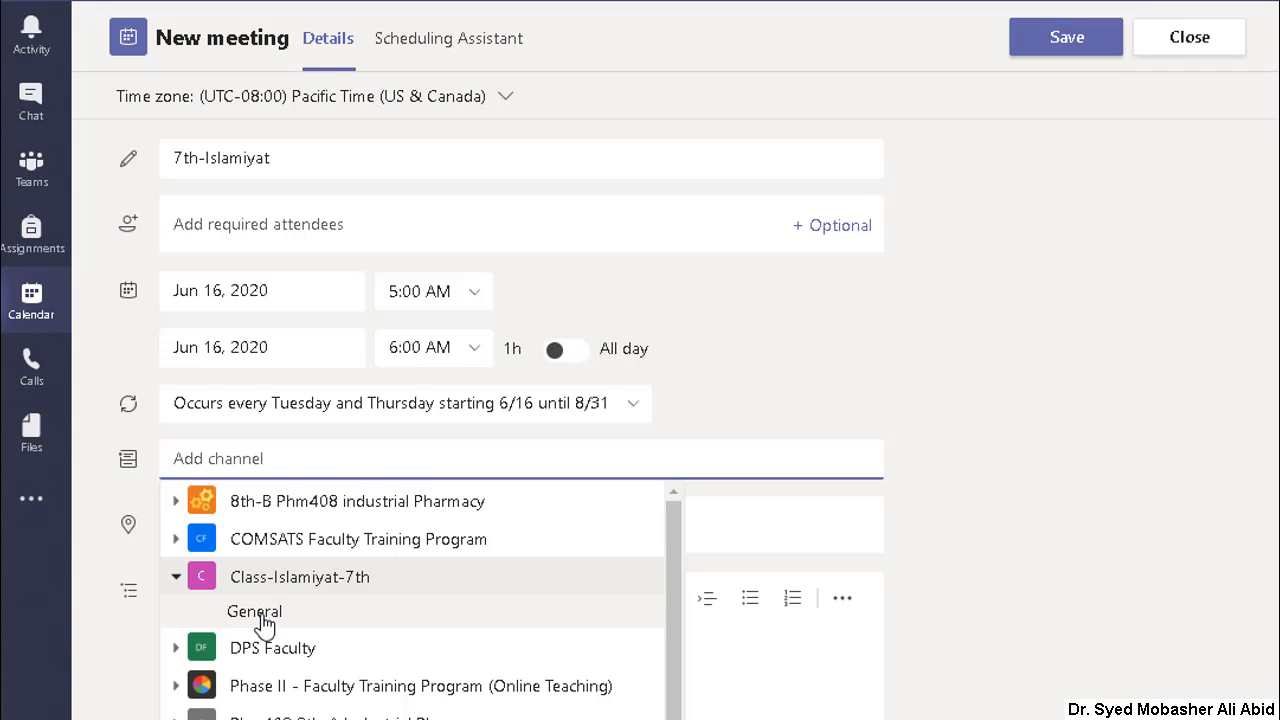
click(256, 612)
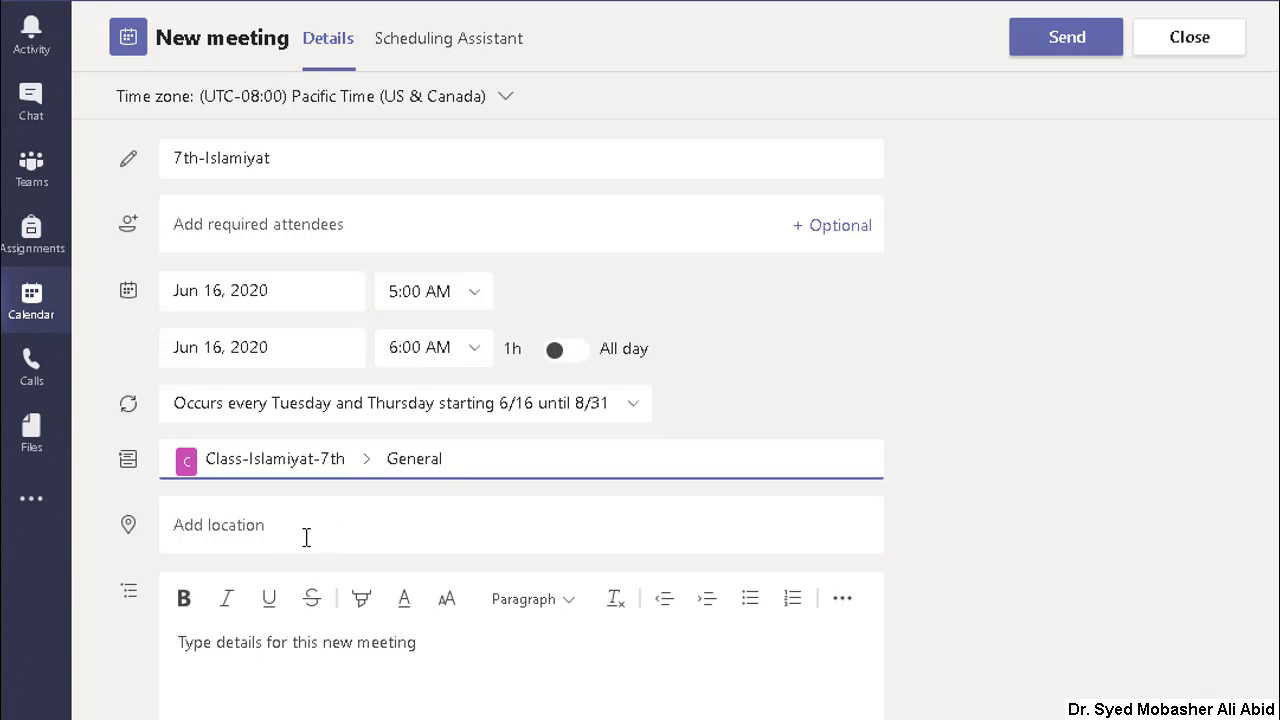
click(223, 676)
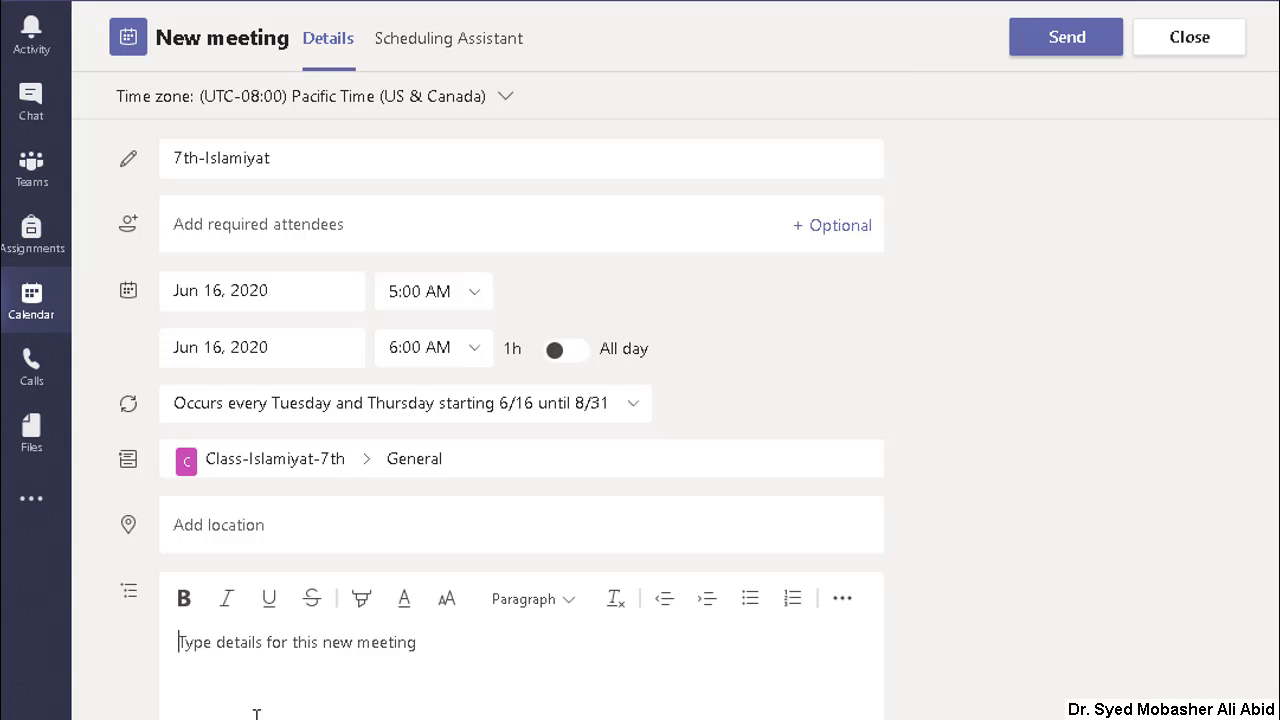
Step: Enter "Just for recording purpose." as the meeting details and send the 7th-Islamiyat meeting invitation
text(Just )
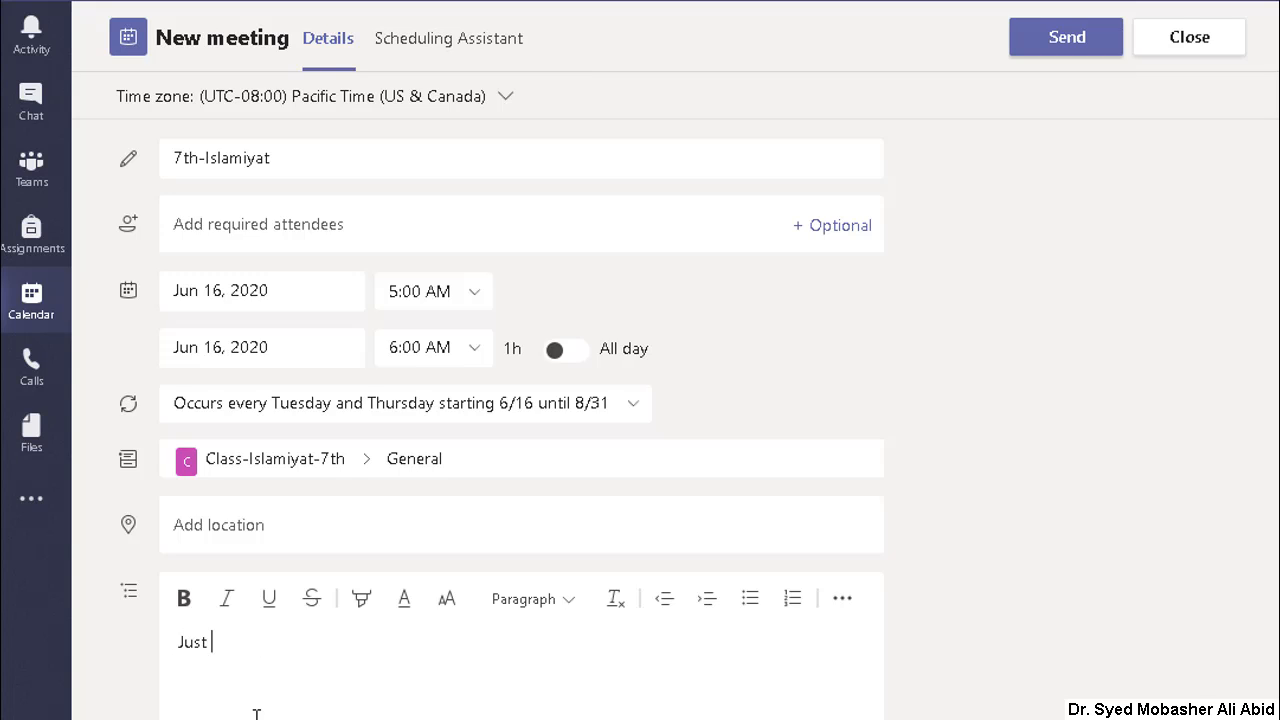
text(for recording p)
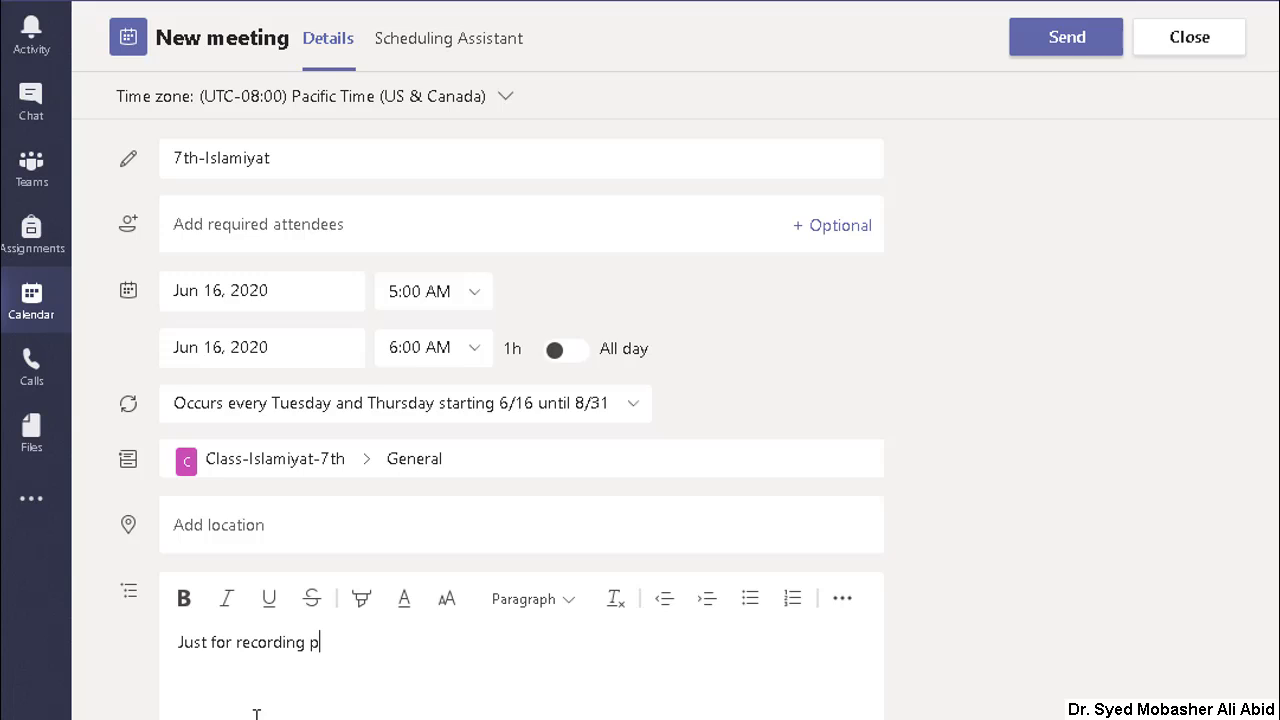
text(urpose.)
click(1067, 40)
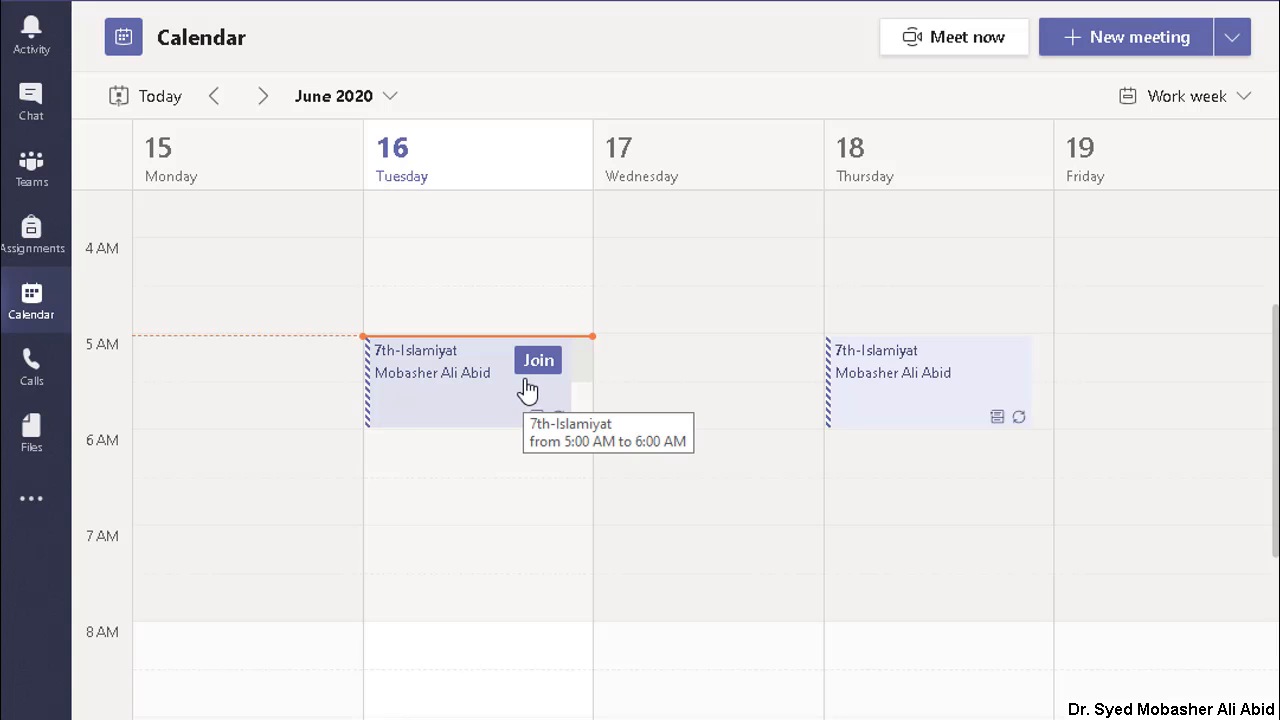
Step: Open the meeting options of Tuesday's 7th-Islamiyat meeting and fit the browser window so the option settings are in view
click(425, 380)
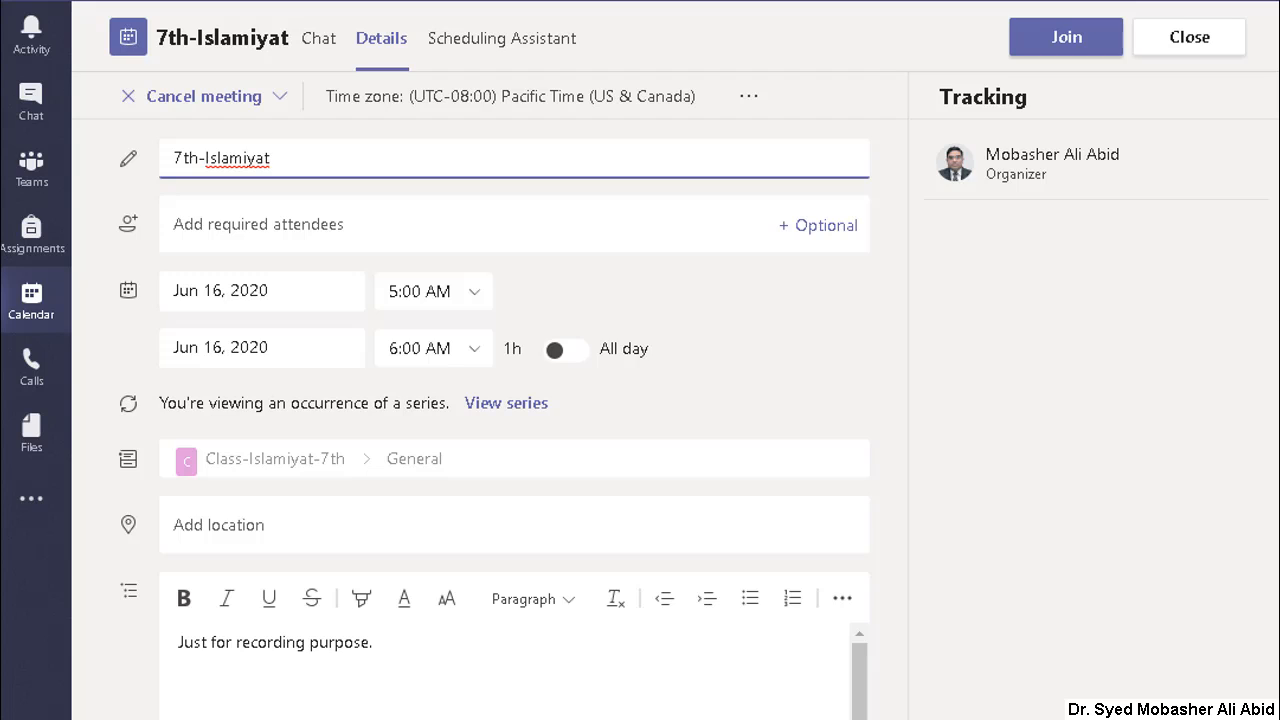
drag(1274, 348, 1279, 348)
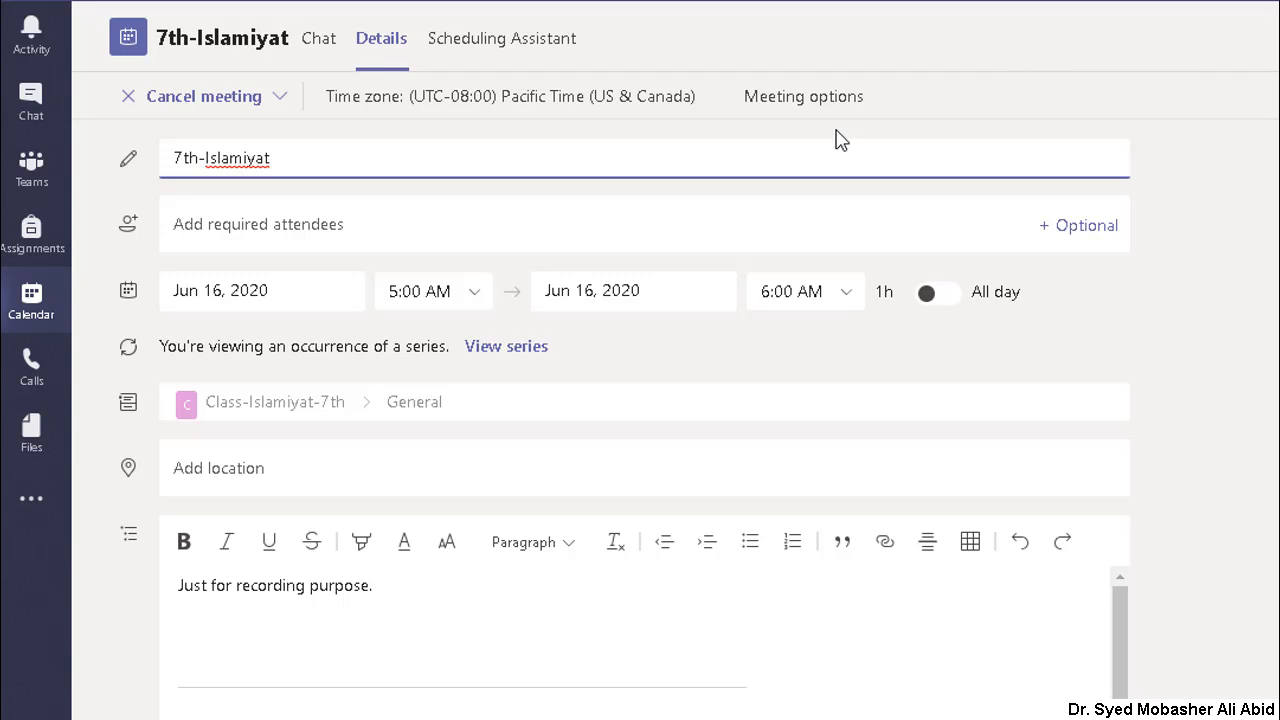
click(779, 106)
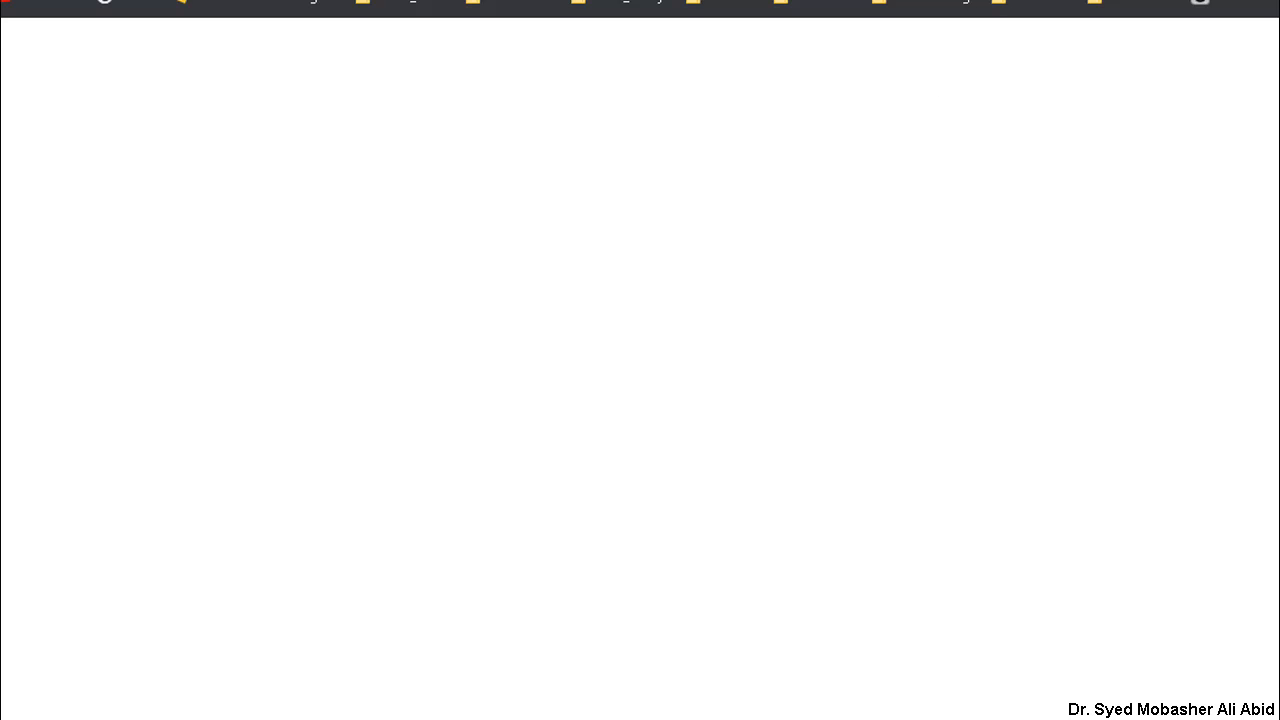
key(super+Down)
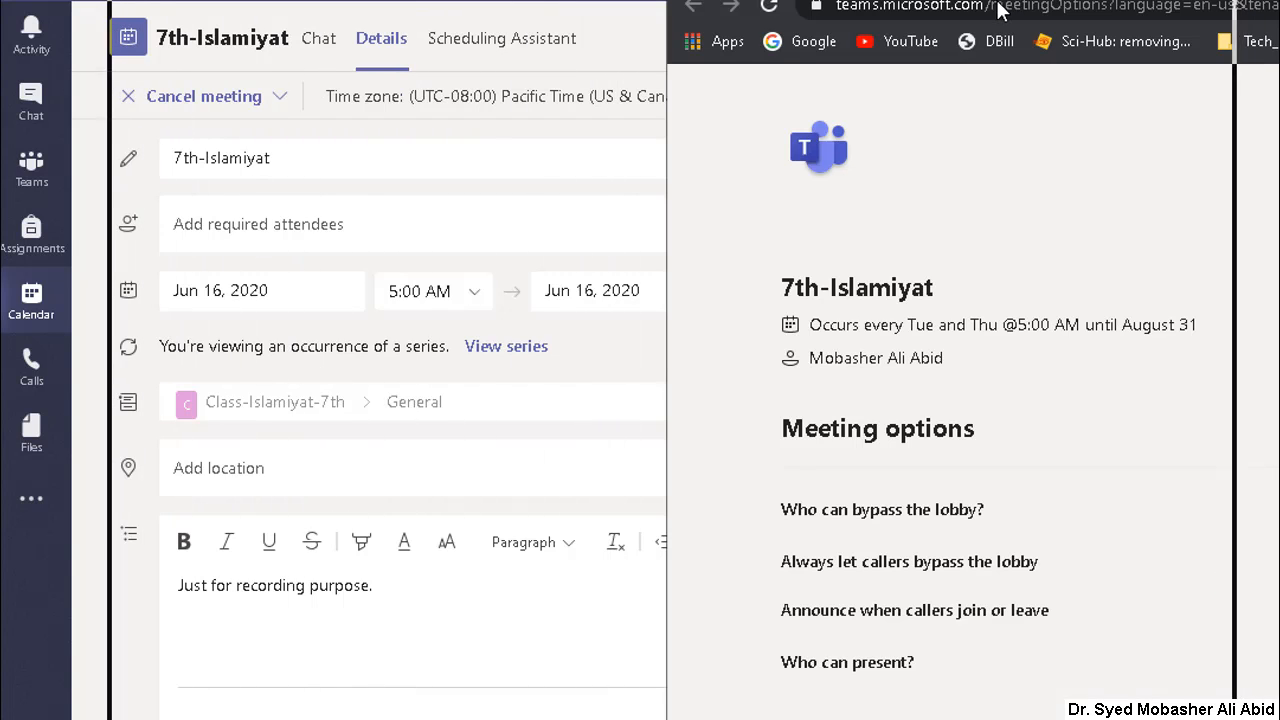
drag(997, 3, 977, 16)
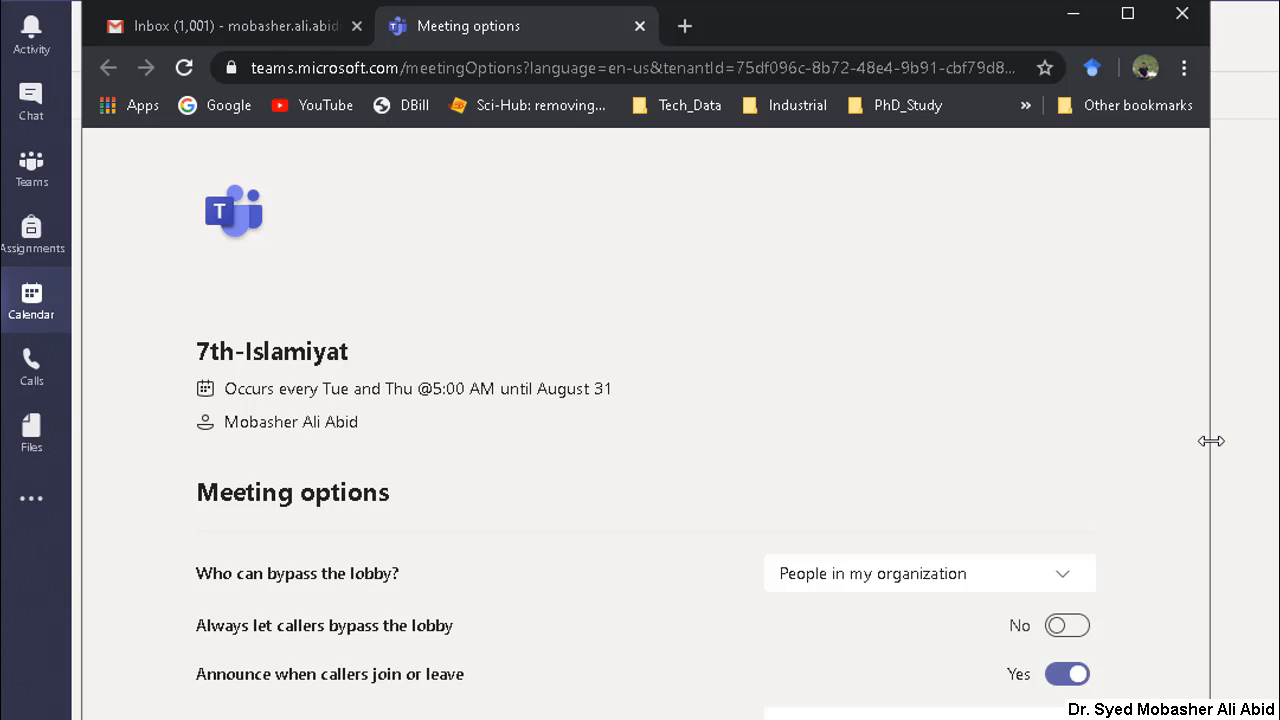
drag(1210, 441, 1278, 446)
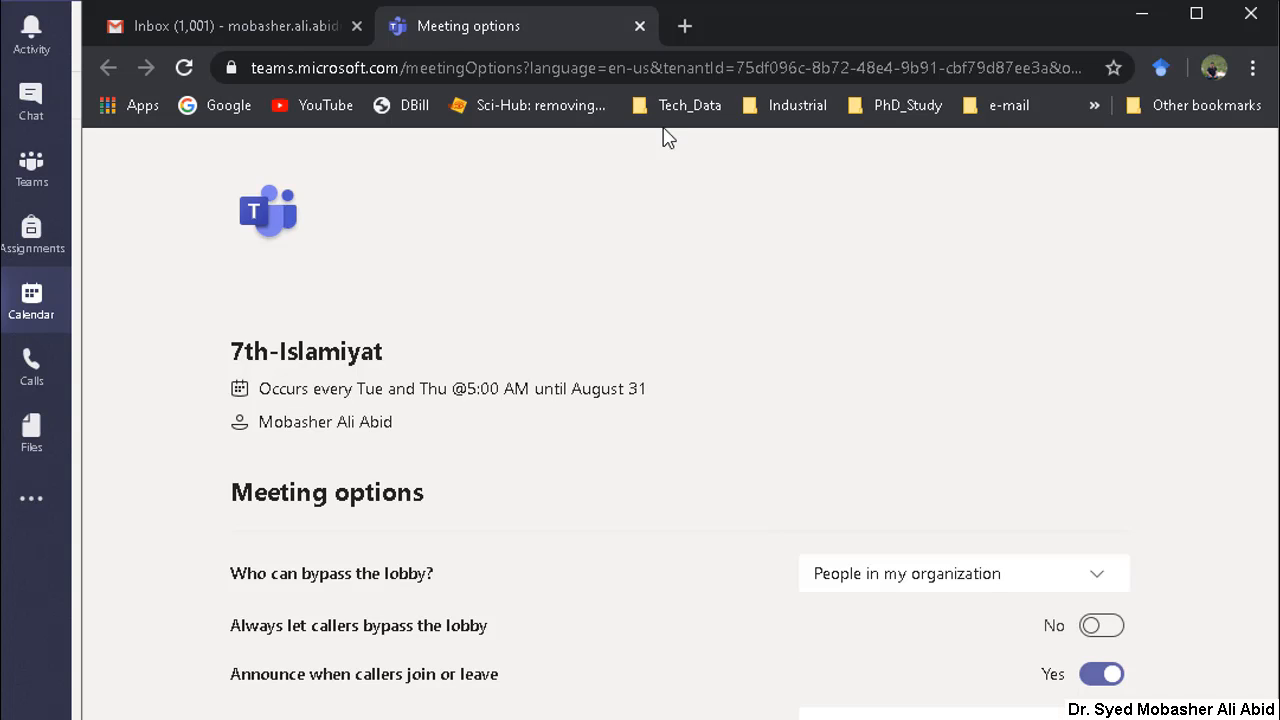
drag(743, 26, 722, 0)
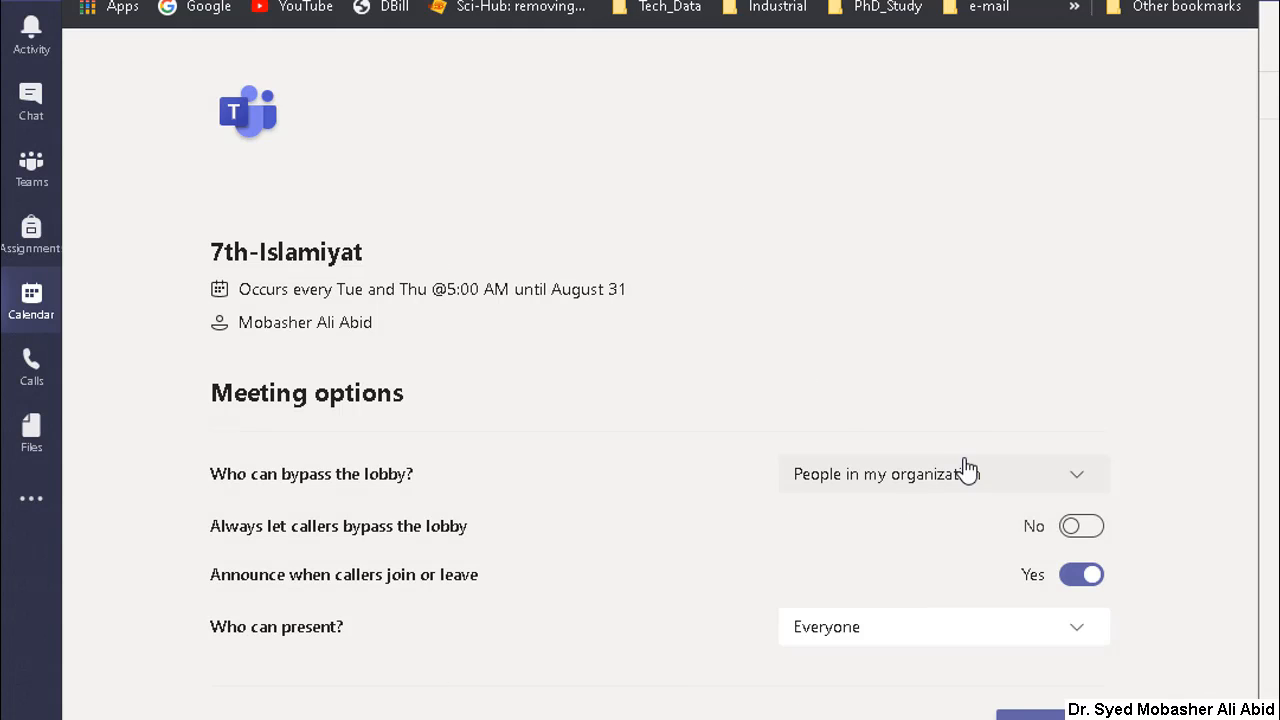
Step: Review the lobby bypass choices and select People in my organization as who can bypass the lobby
click(1078, 489)
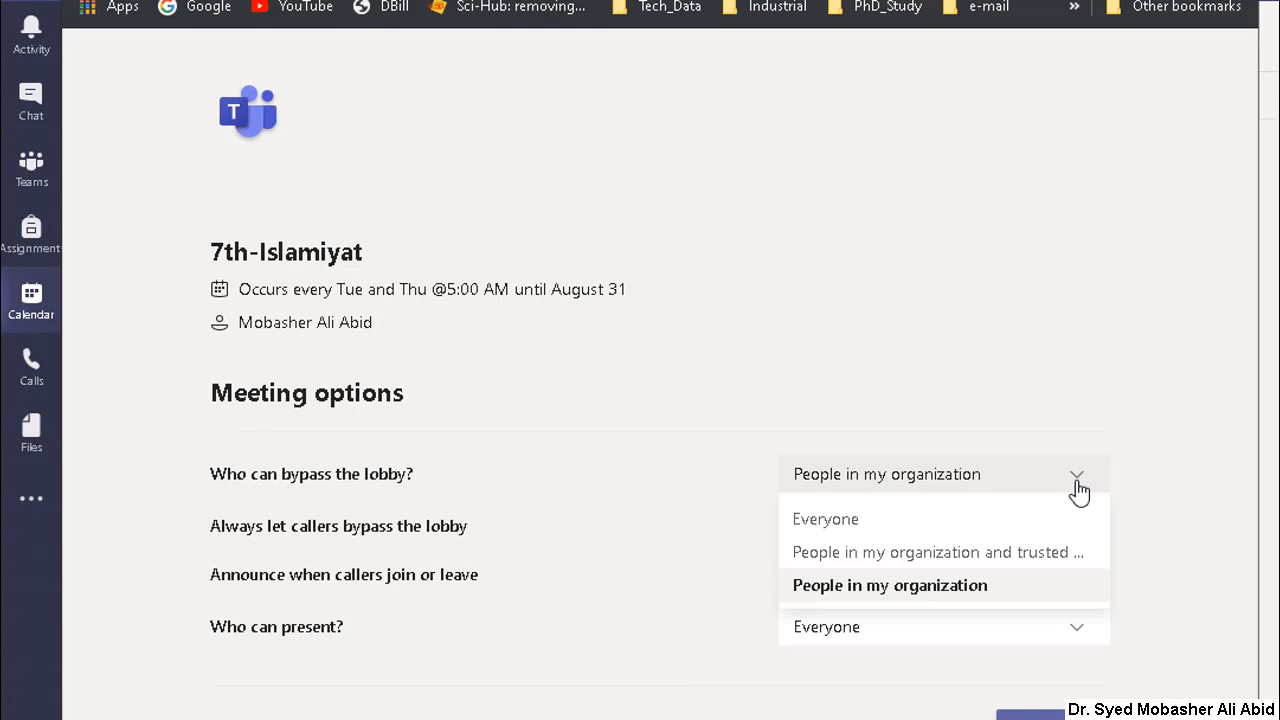
click(930, 598)
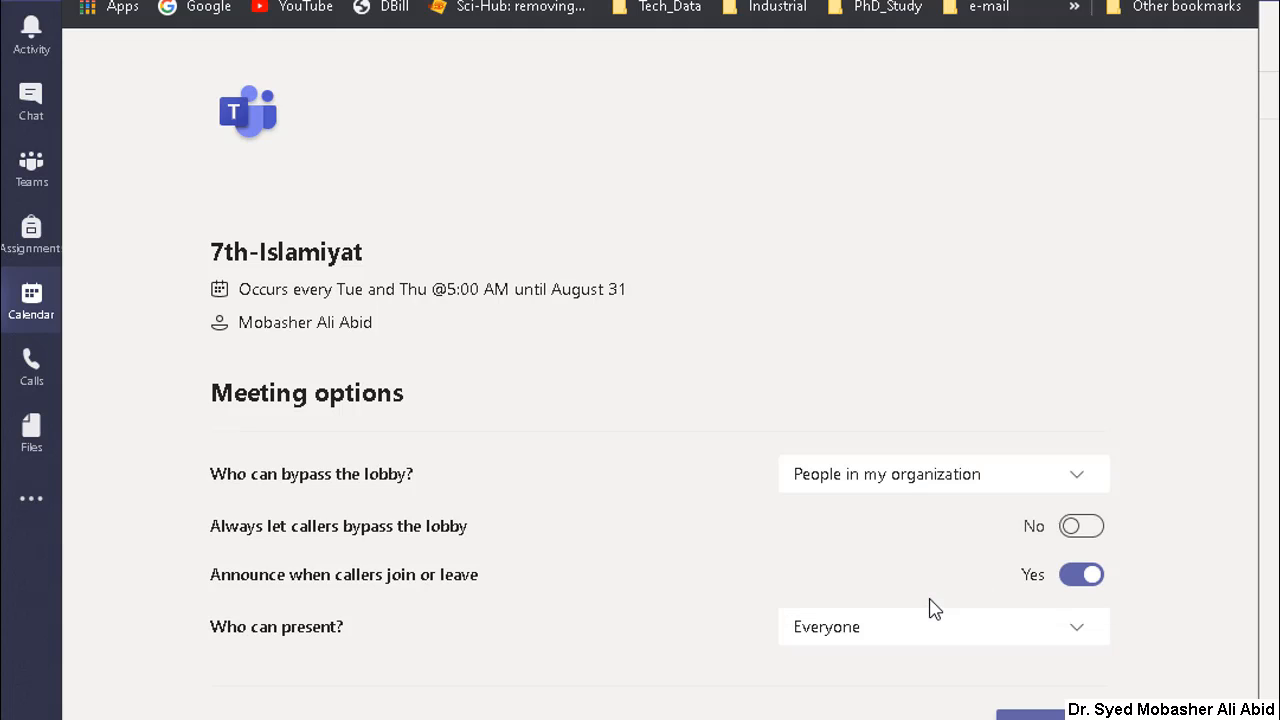
click(972, 486)
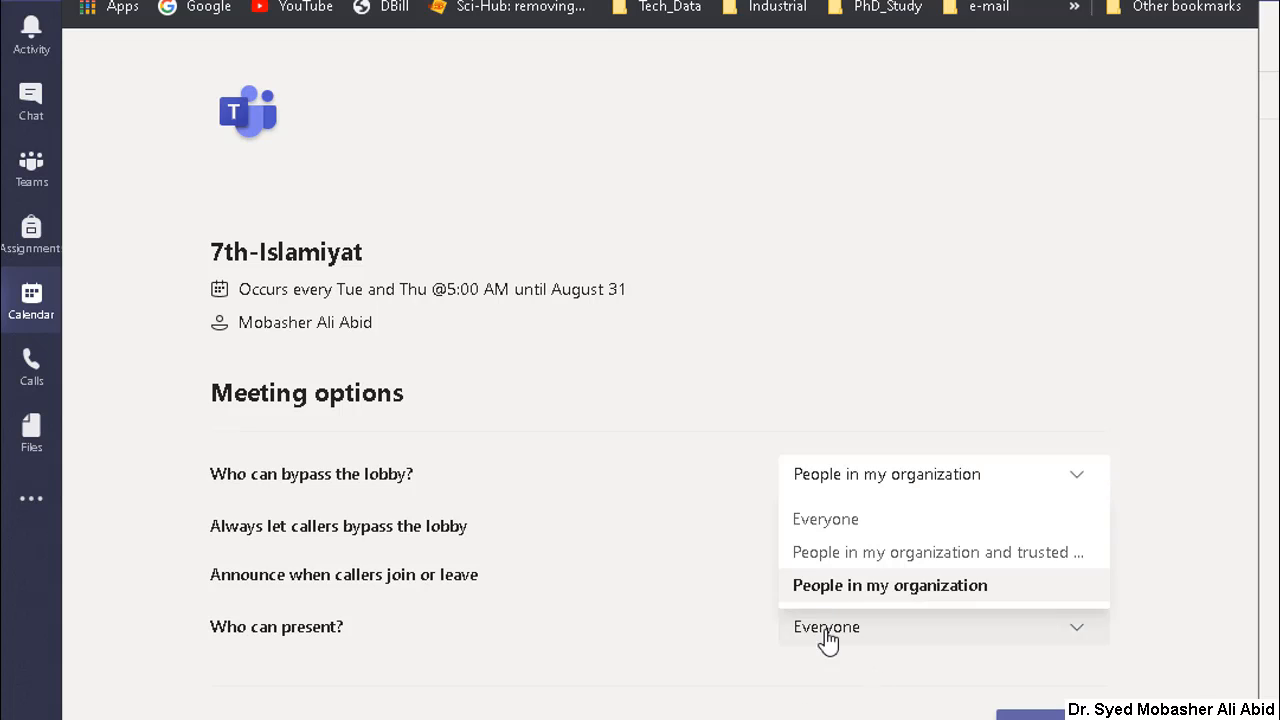
click(647, 596)
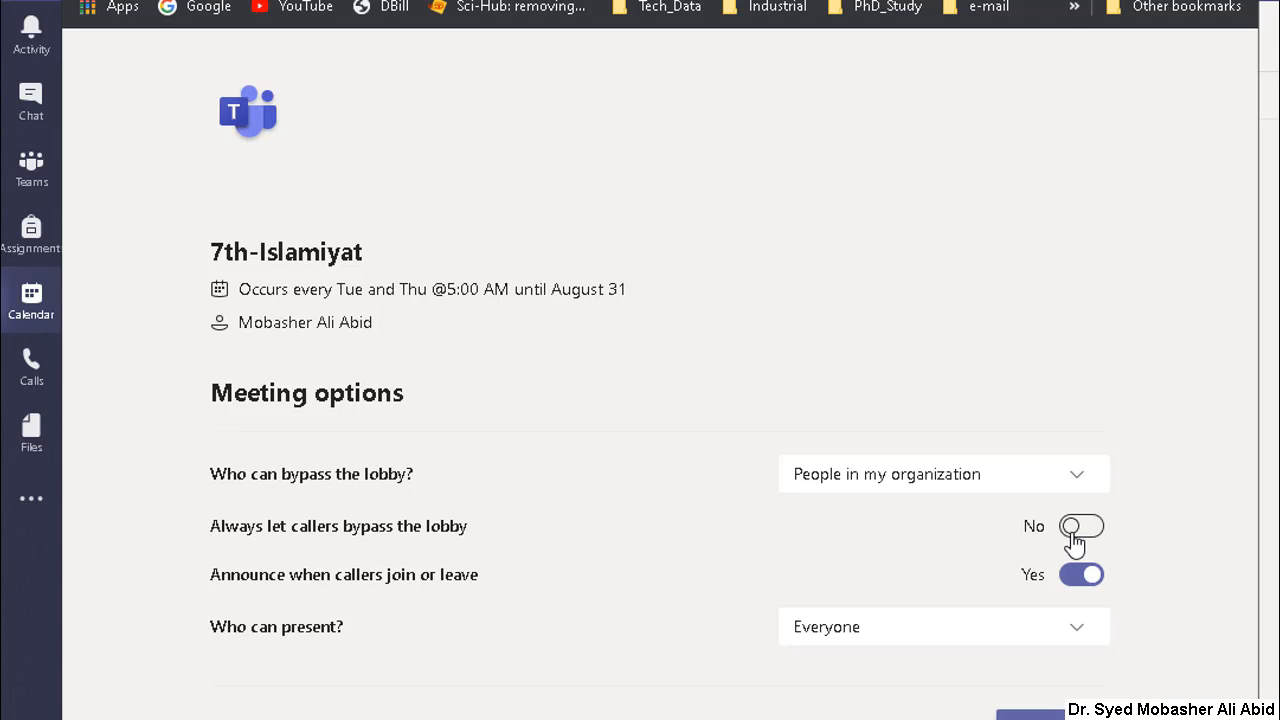
Step: Set who can present to Only me, then save and close the 7th-Islamiyat meeting options
click(1086, 644)
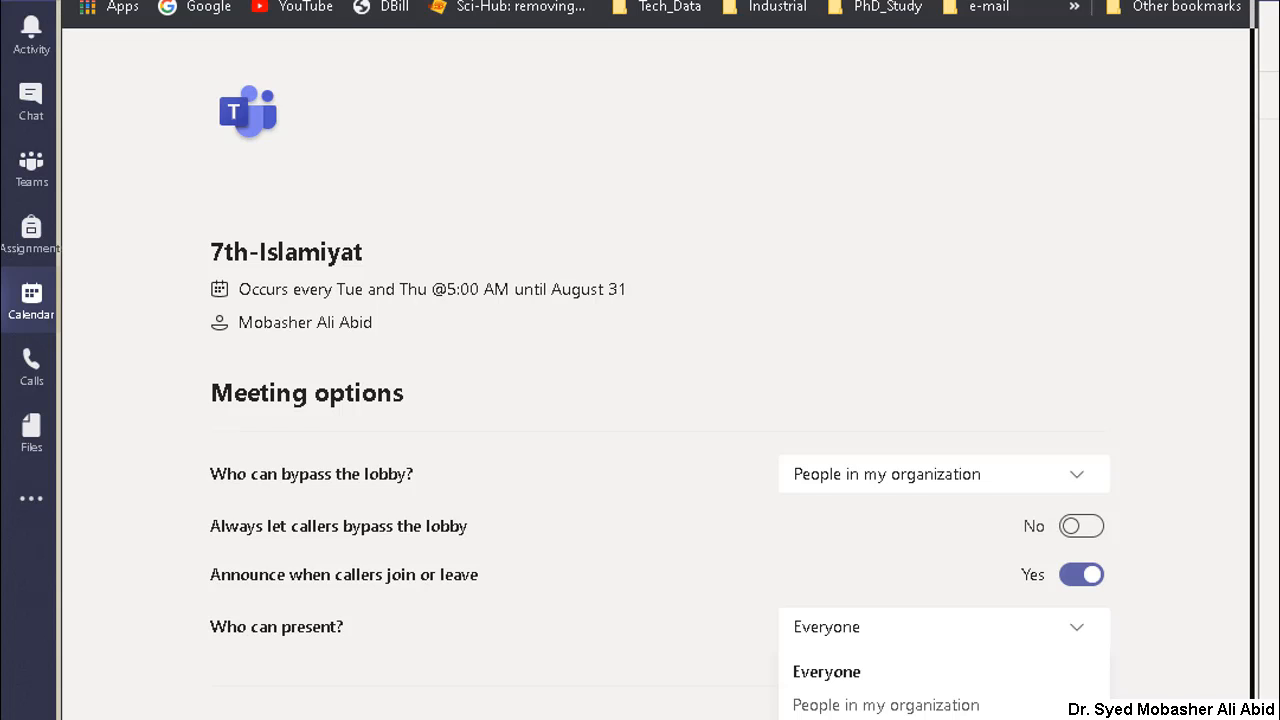
drag(640, 0, 635, 22)
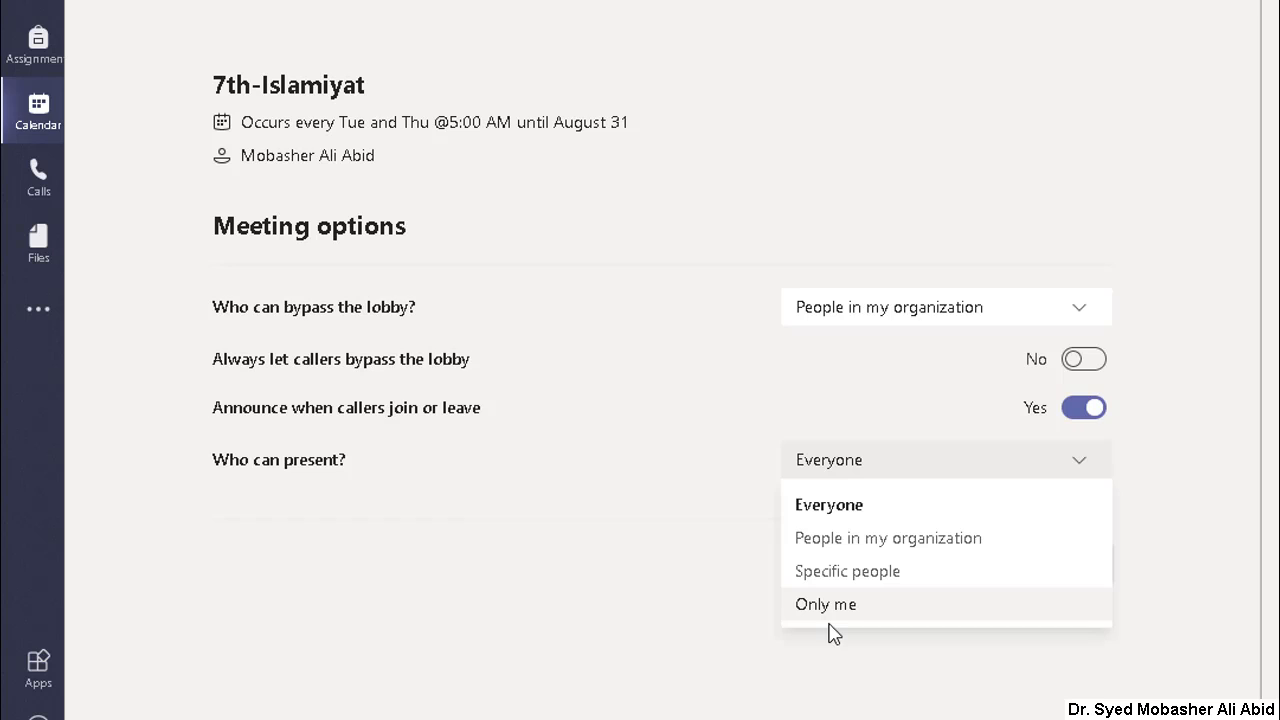
click(1093, 459)
click(1089, 466)
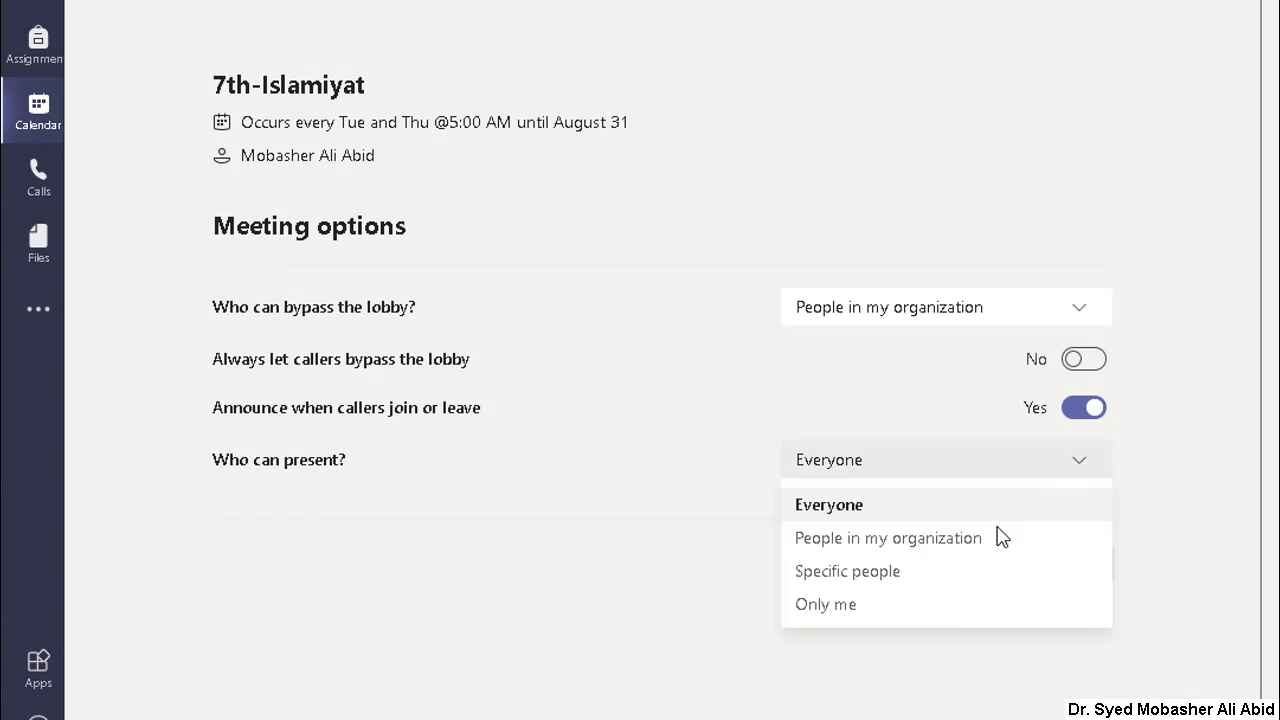
click(834, 606)
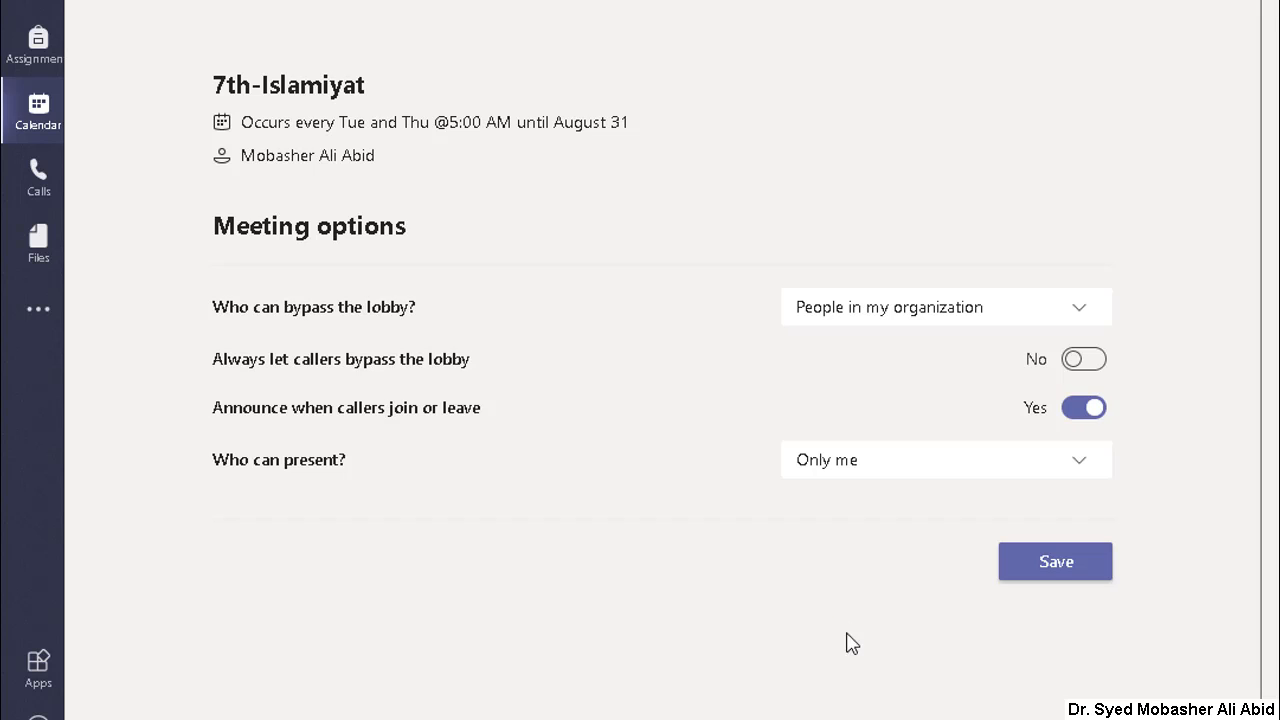
click(1042, 572)
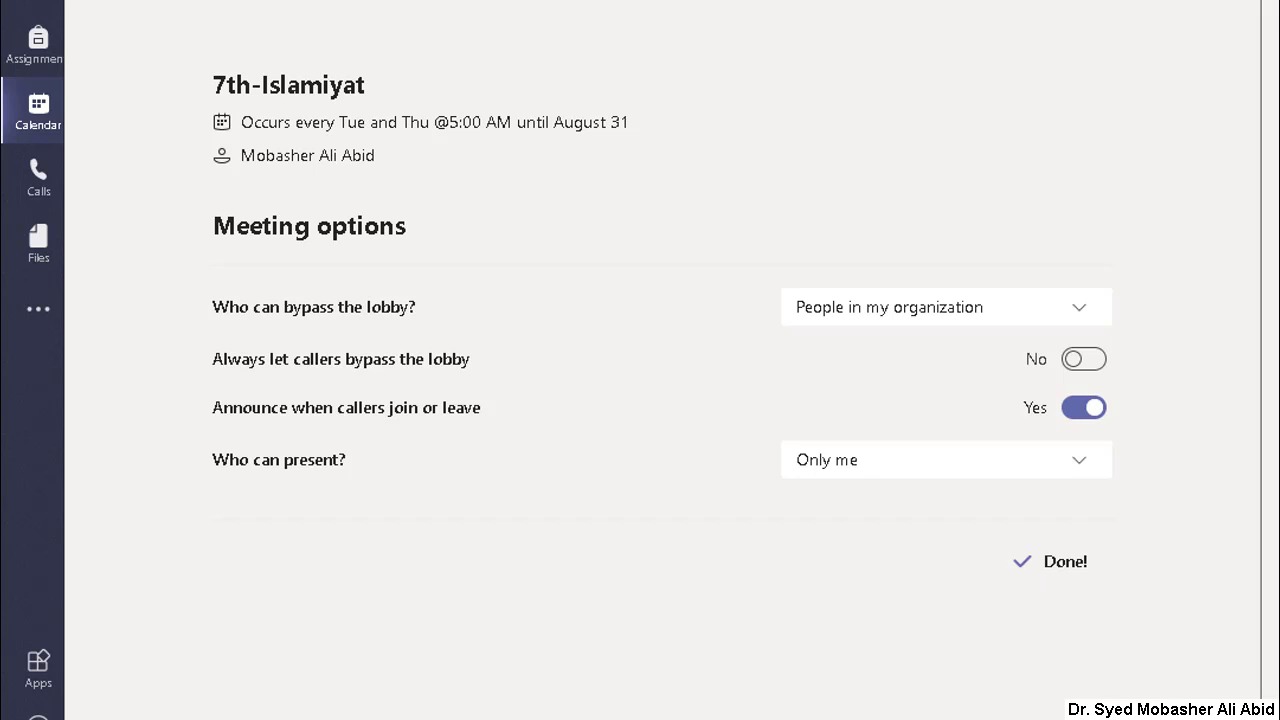
key(ctrl+w)
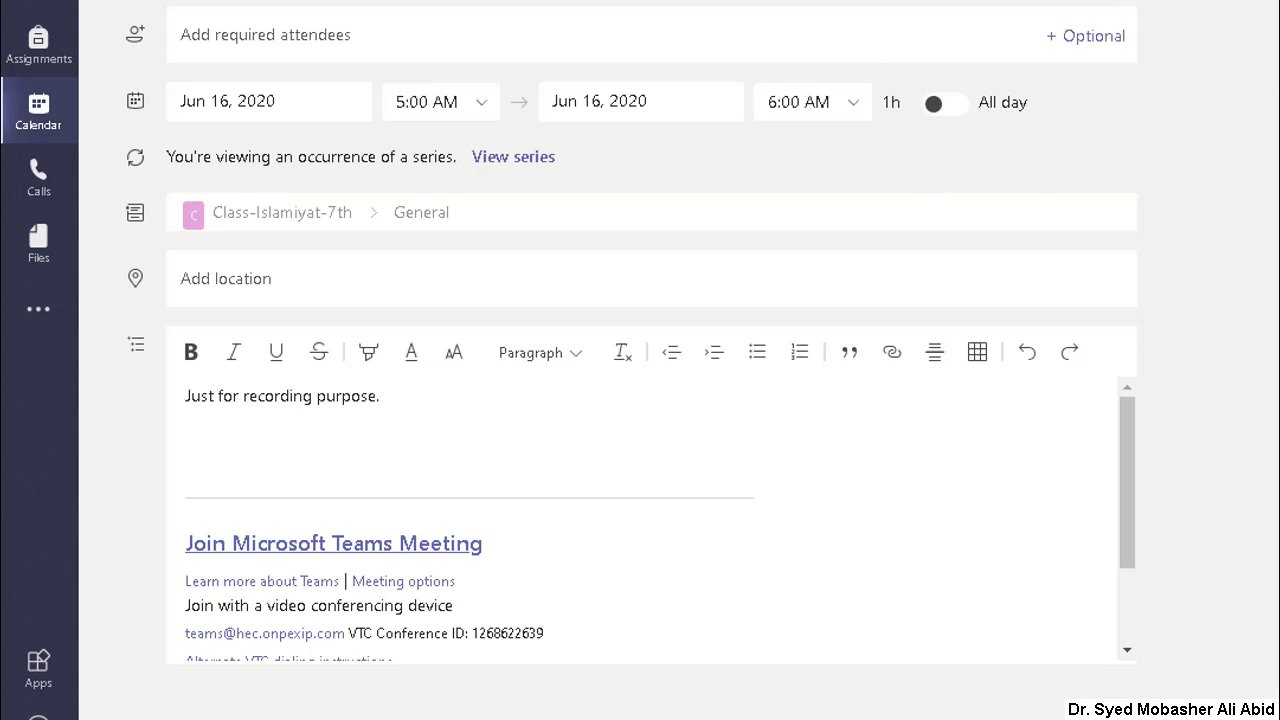
Step: Check the details of the Thursday, Jun 18 occurrence of 7th-Islamiyat and return to the calendar
click(39, 112)
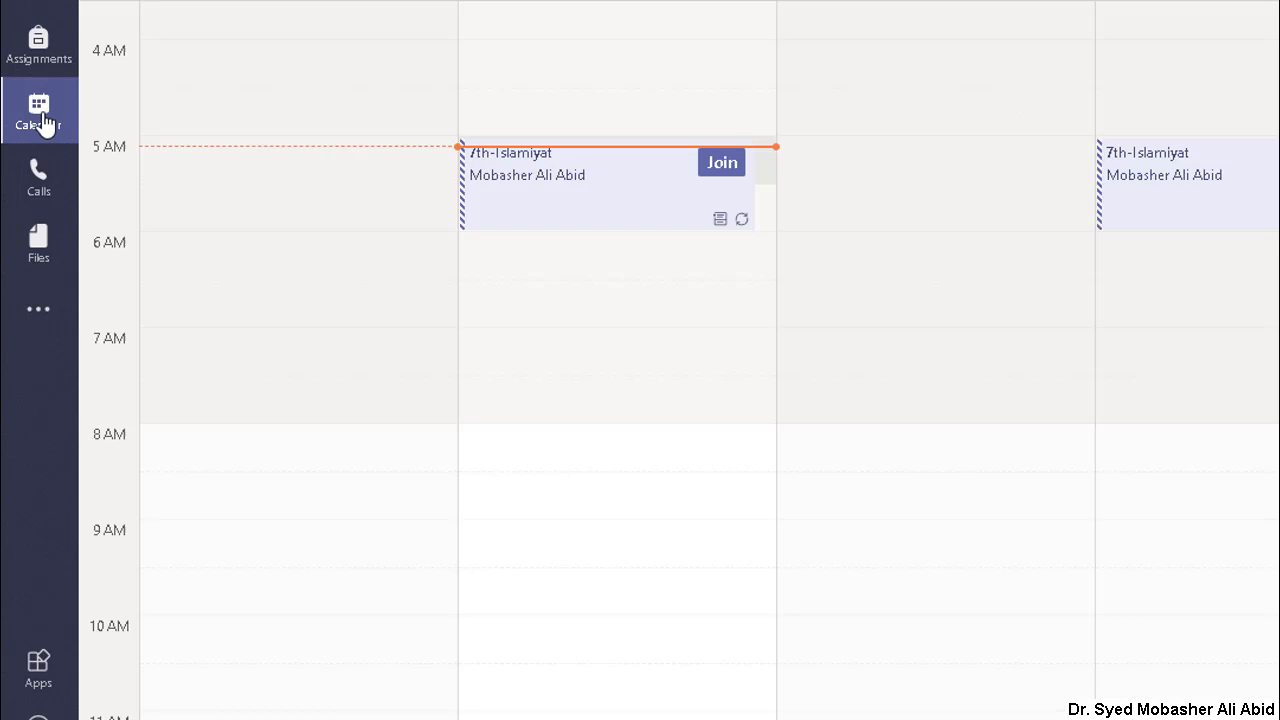
double_click(1166, 203)
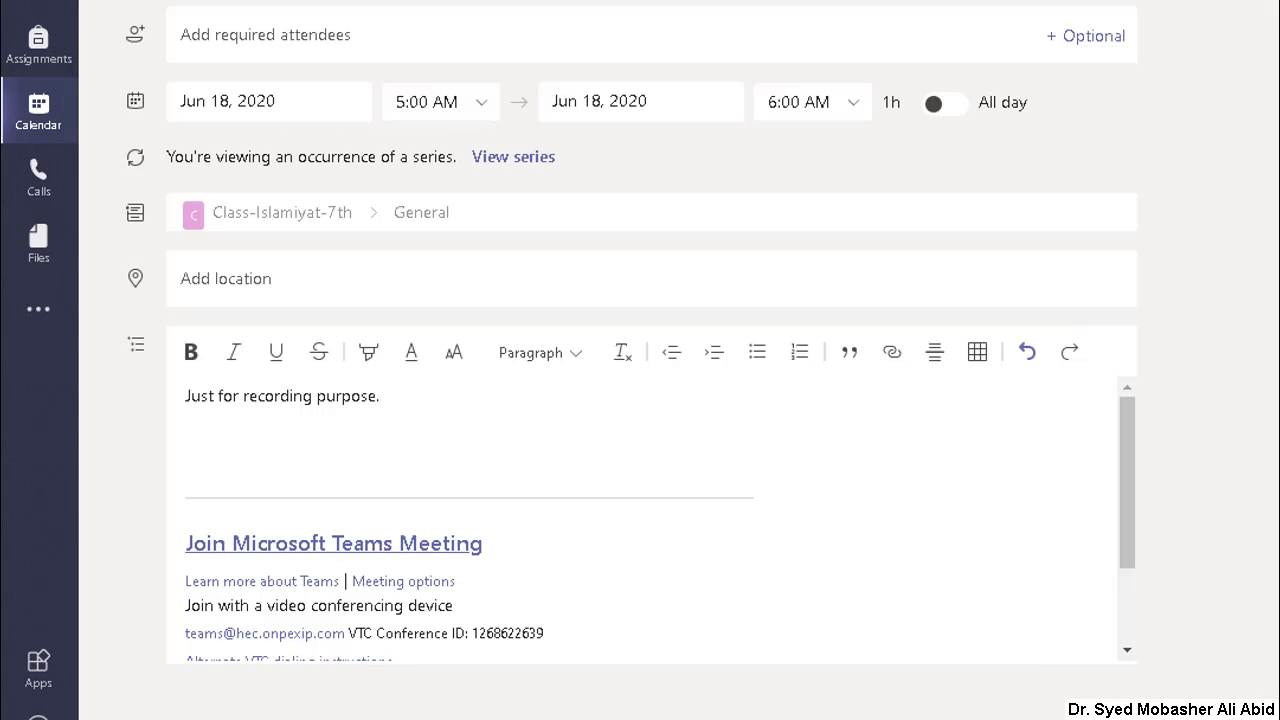
click(38, 110)
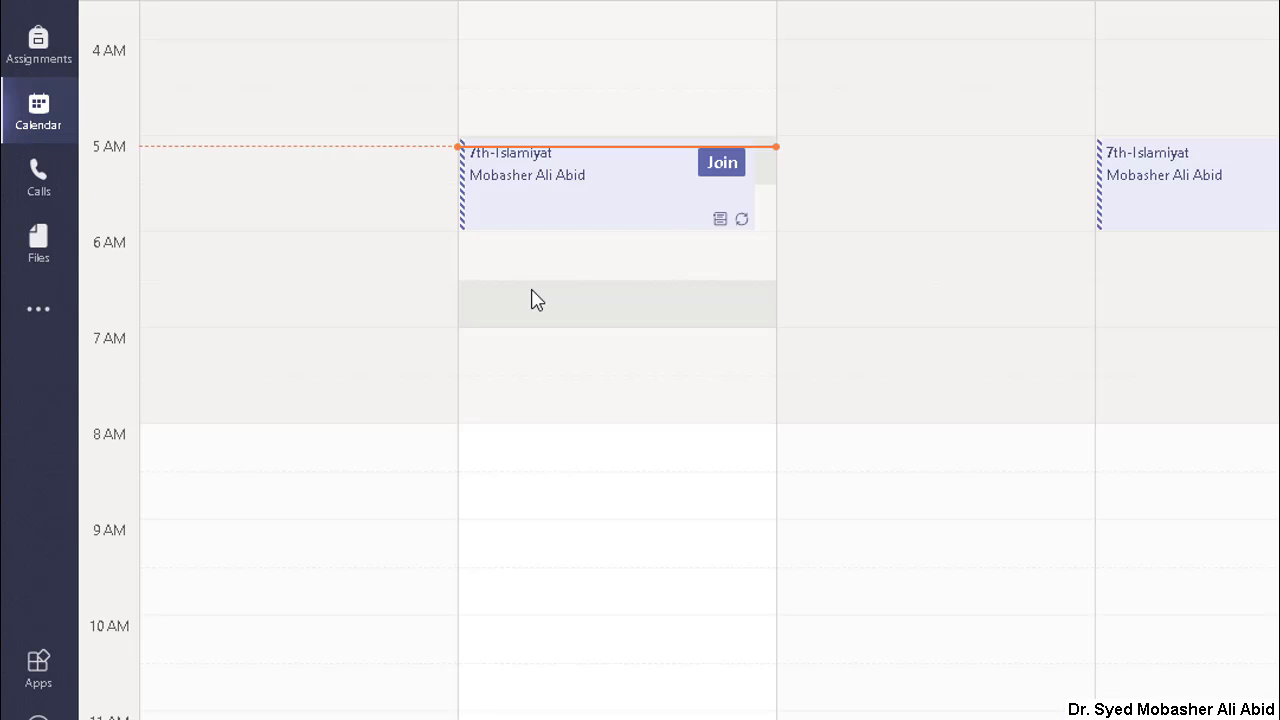